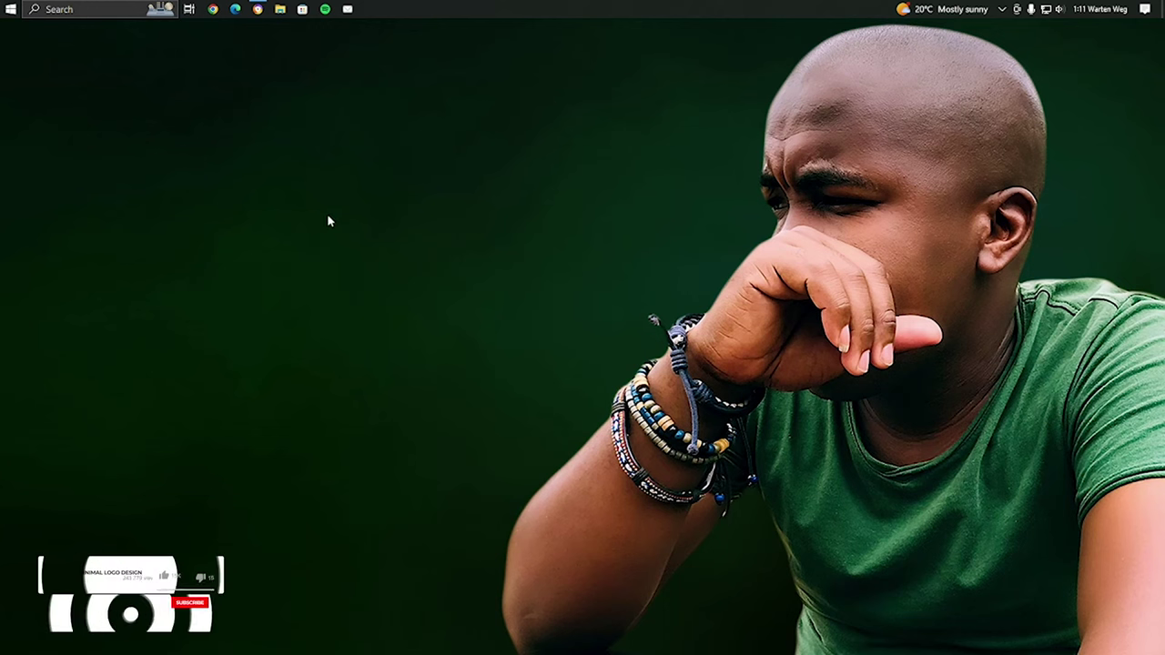
Launch Adobe InDesign 2022 from the Windows Start menu and open its File menu
{"action": "left_click", "coordinate": [11, 8]}
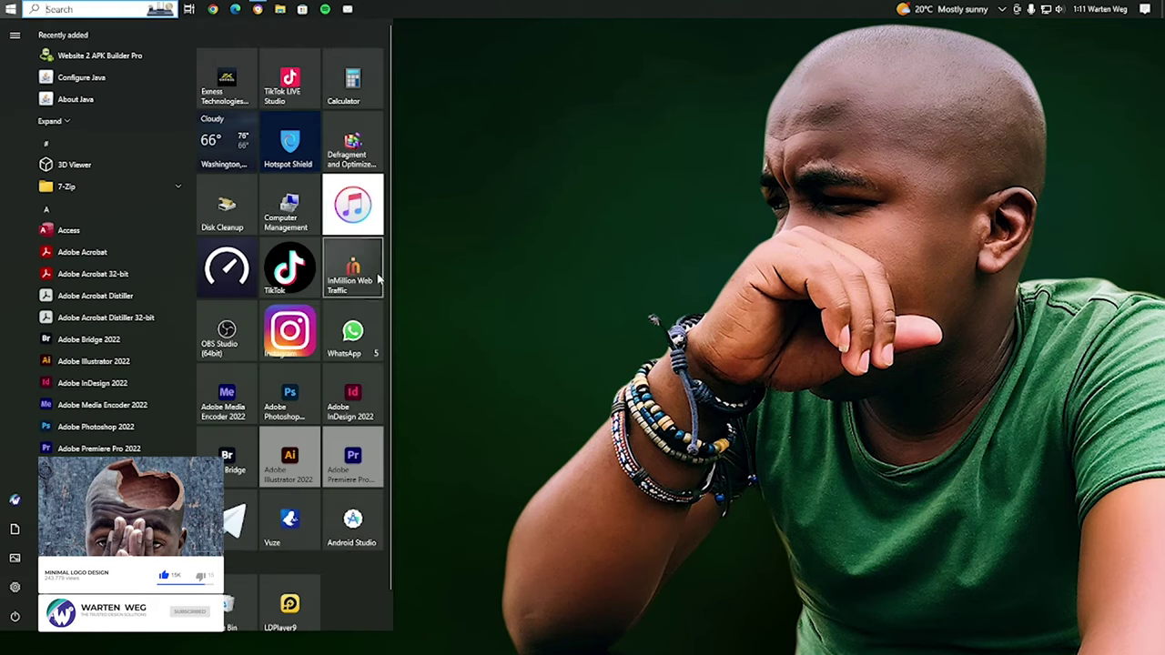
{"action": "left_click", "coordinate": [351, 398]}
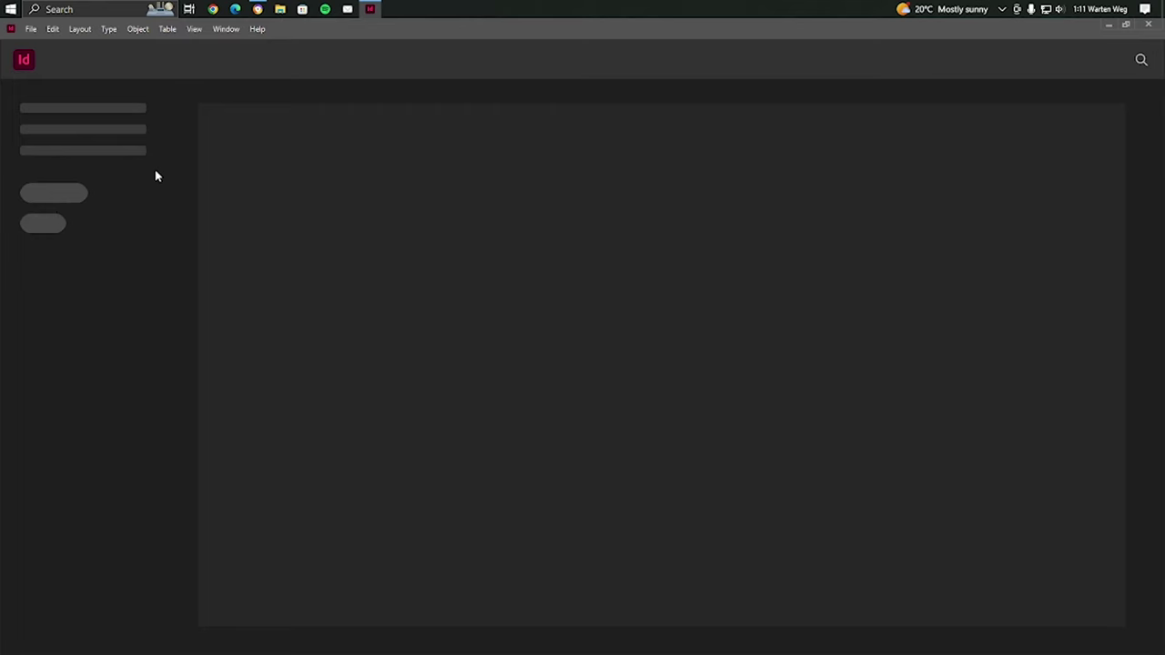
{"action": "left_click", "coordinate": [31, 29]}
{"action": "mouse_move", "coordinate": [47, 43]}
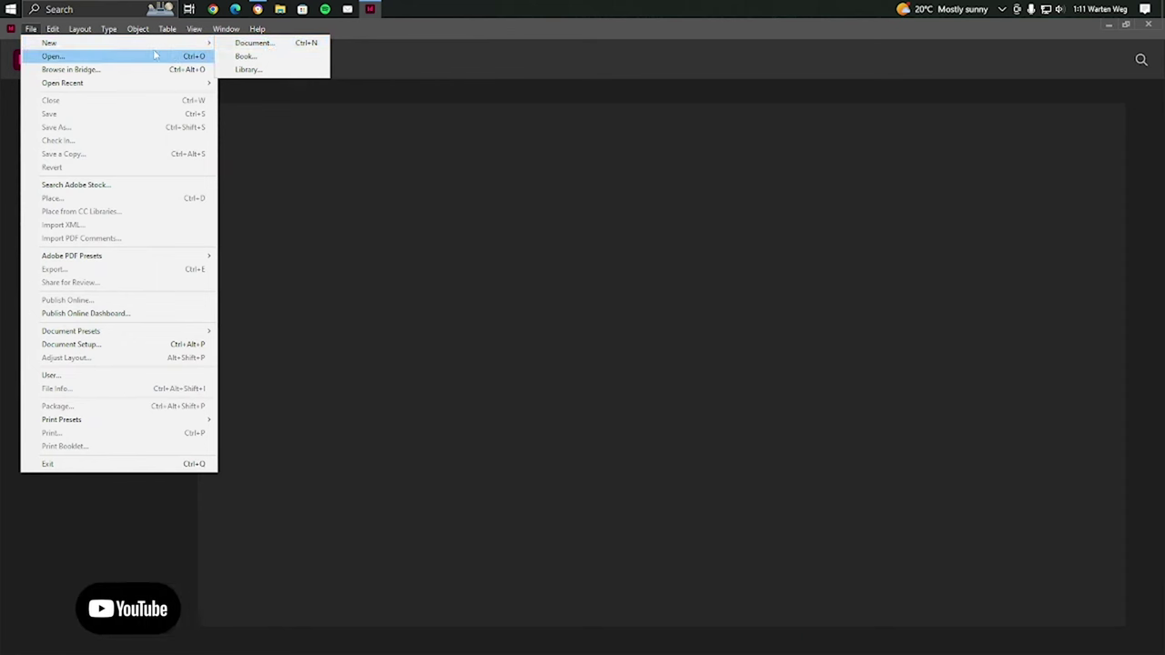
Start a new document and switch its measurement units to Pixels
{"action": "left_click", "coordinate": [253, 43]}
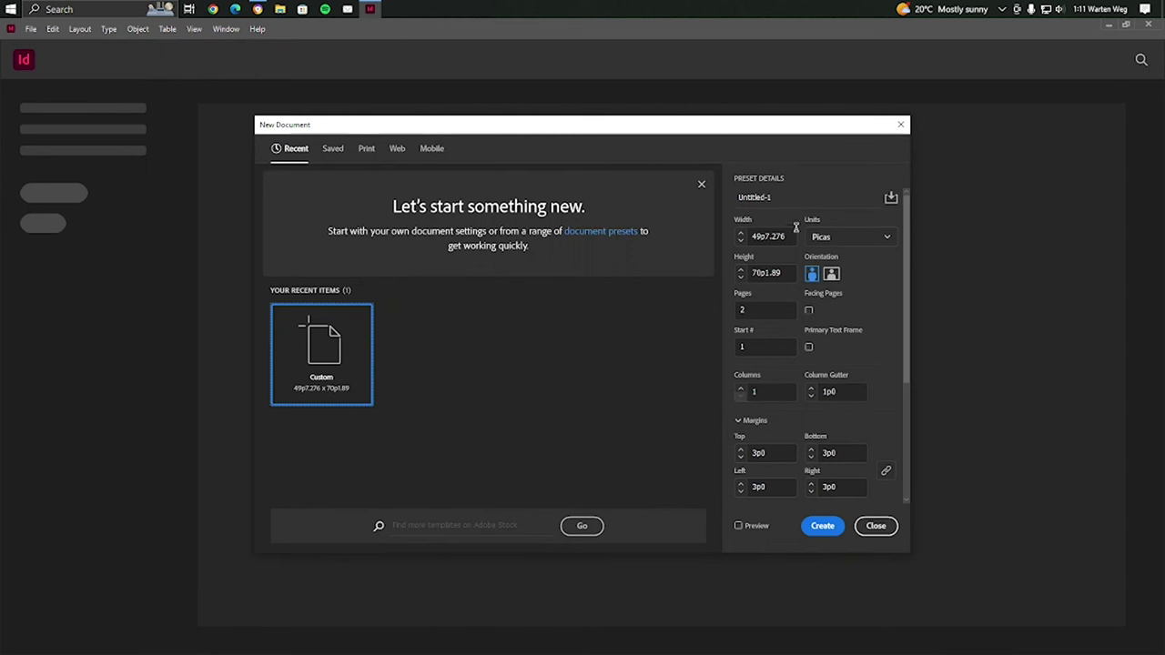
{"action": "left_click", "coordinate": [830, 236]}
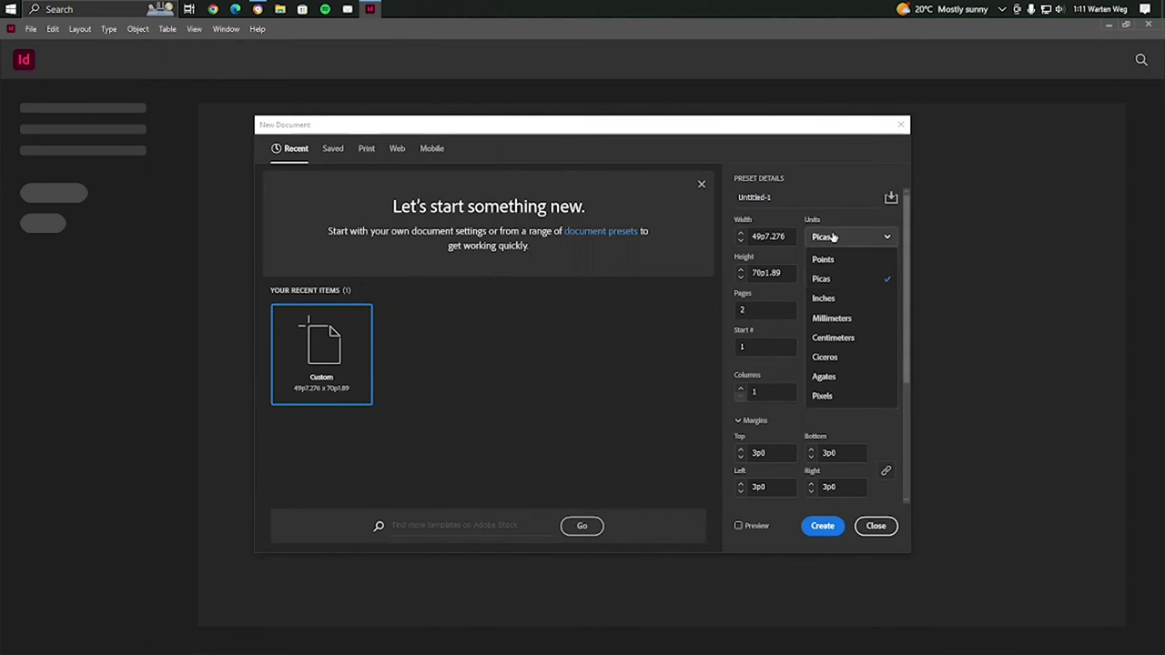
{"action": "left_click", "coordinate": [828, 298]}
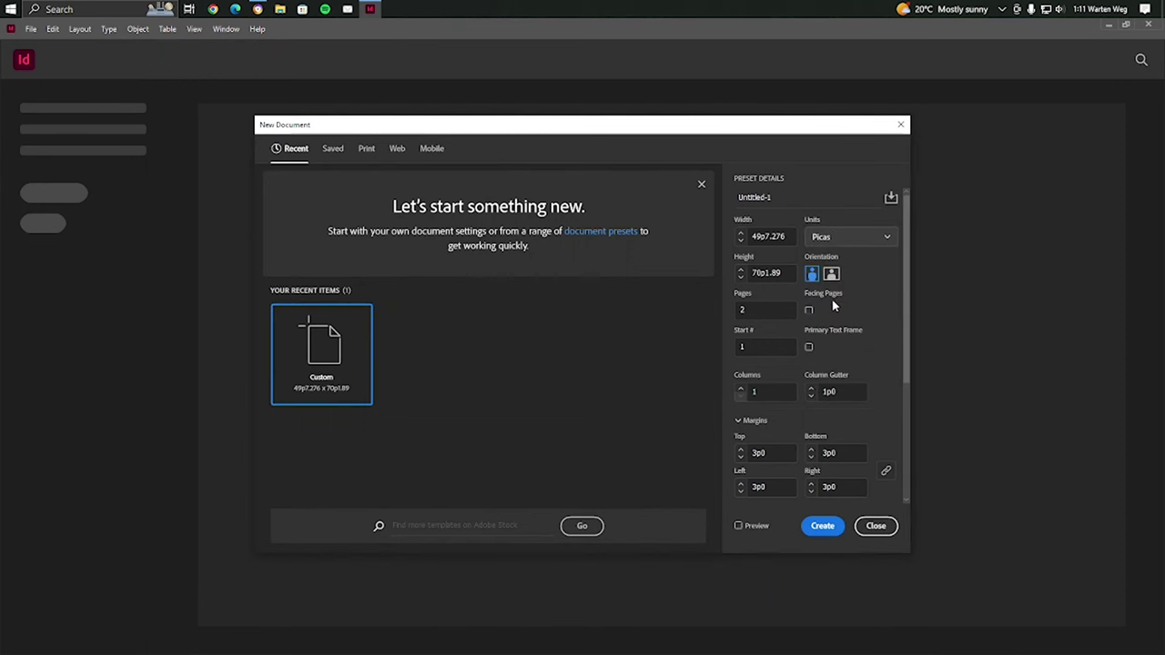
{"action": "left_click", "coordinate": [783, 236]}
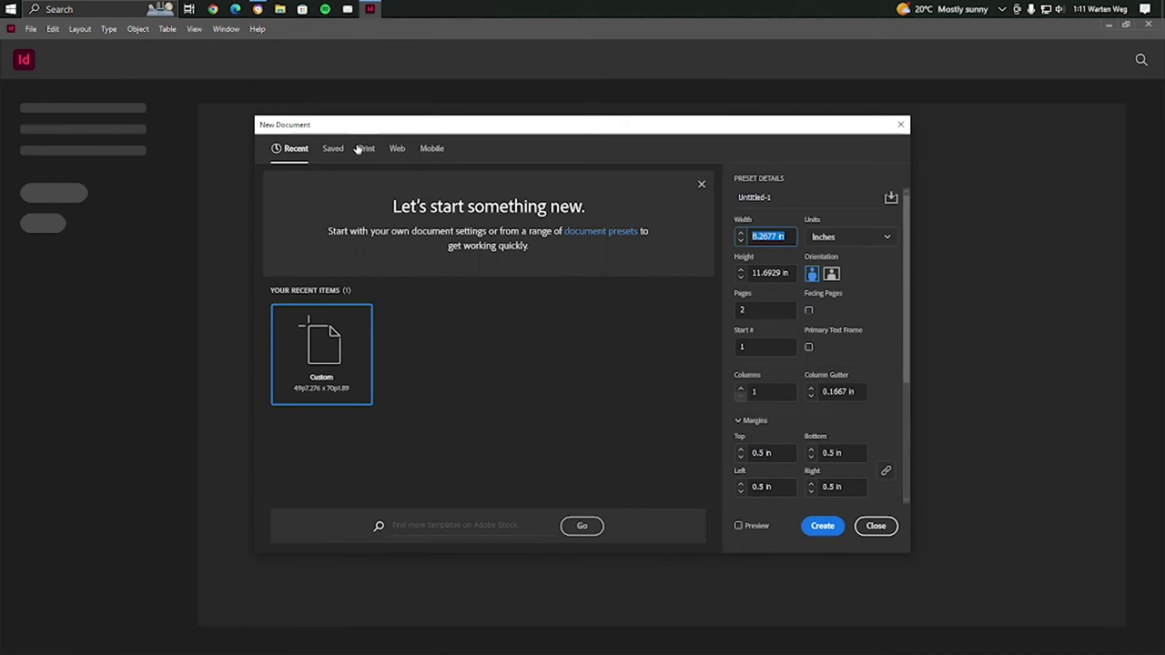
{"action": "type", "text": "4000"}
{"action": "key", "text": "Tab"}
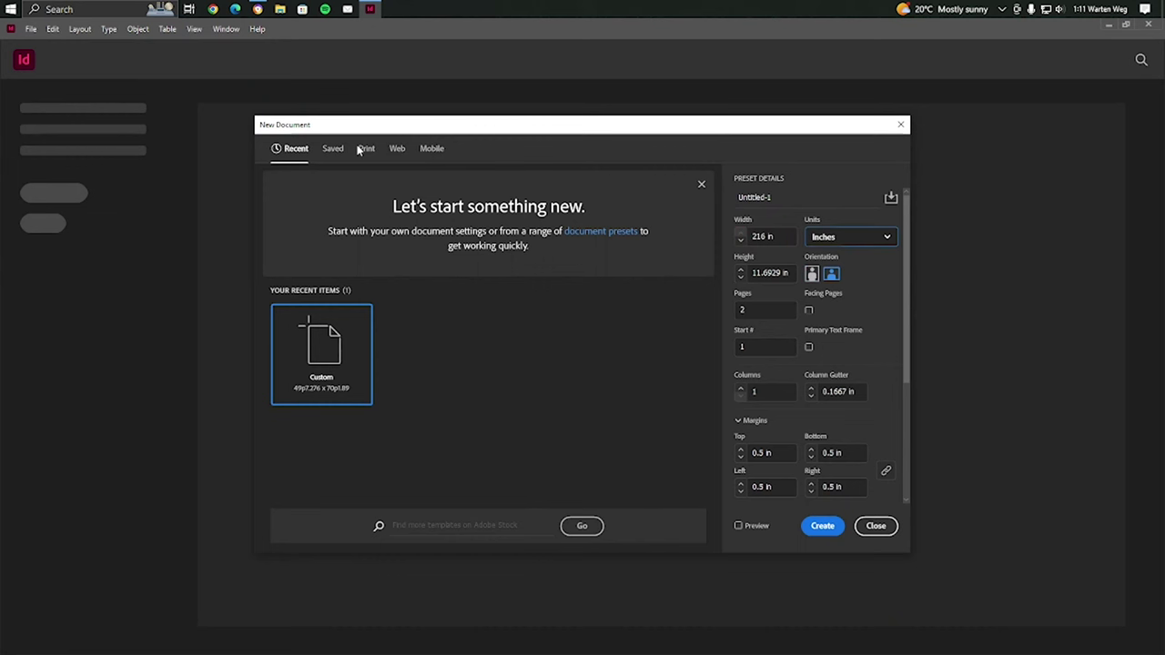
{"action": "left_click", "coordinate": [861, 240]}
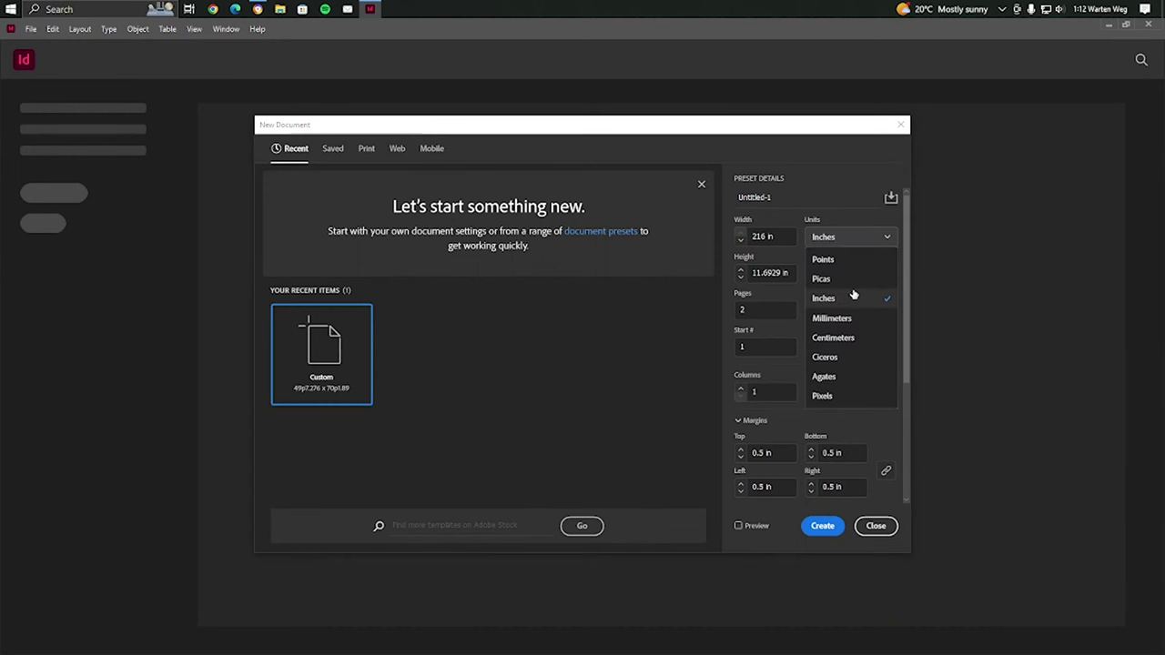
{"action": "left_click", "coordinate": [839, 398]}
Set width and height to 4000 px with 1 page, and create the document
{"action": "left_click_drag", "start_coordinate": [788, 236], "coordinate": [728, 236]}
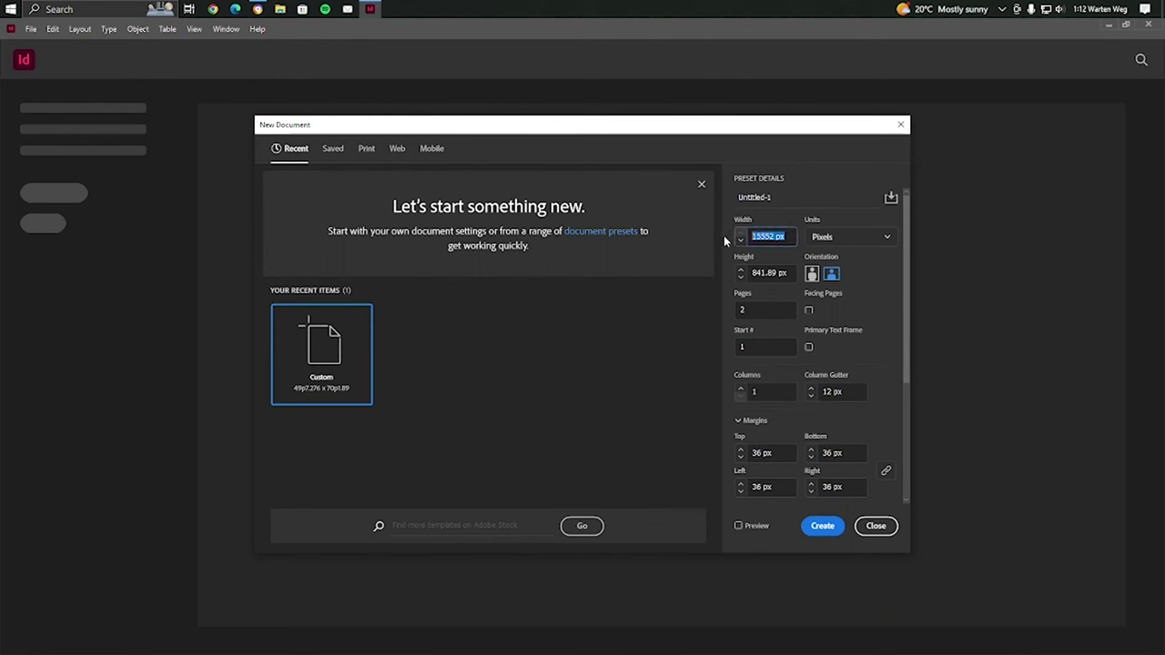
{"action": "type", "text": "4000"}
{"action": "left_click_drag", "start_coordinate": [790, 273], "coordinate": [720, 257]}
{"action": "type", "text": "40"}
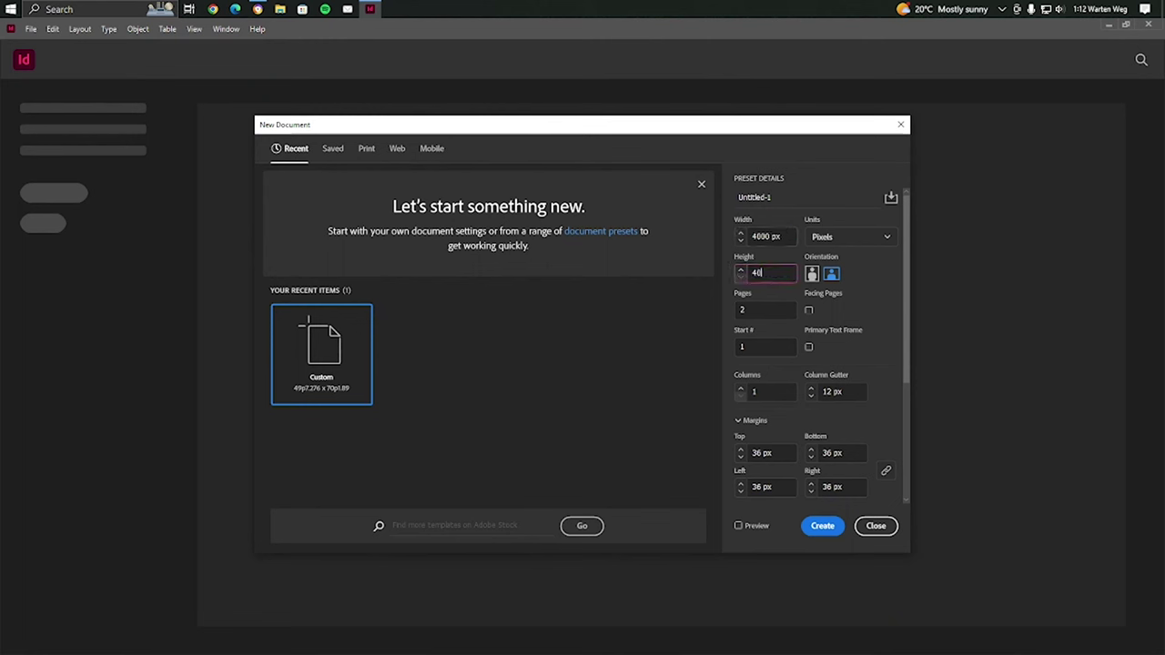
{"action": "type", "text": "00"}
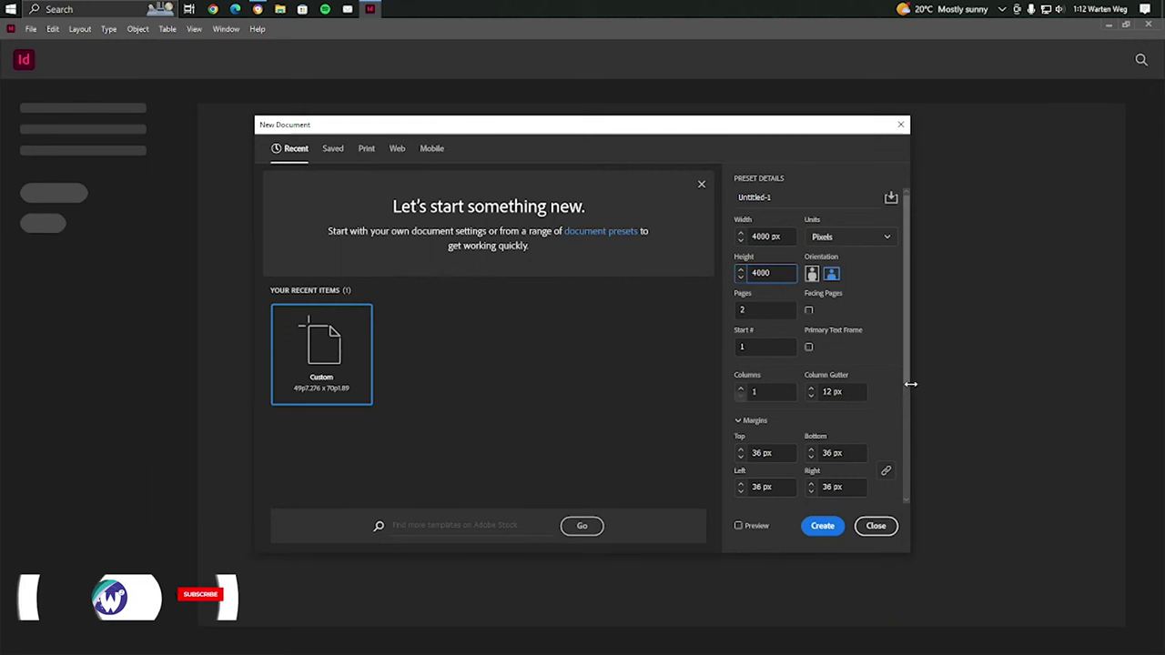
{"action": "key", "text": "Tab"}
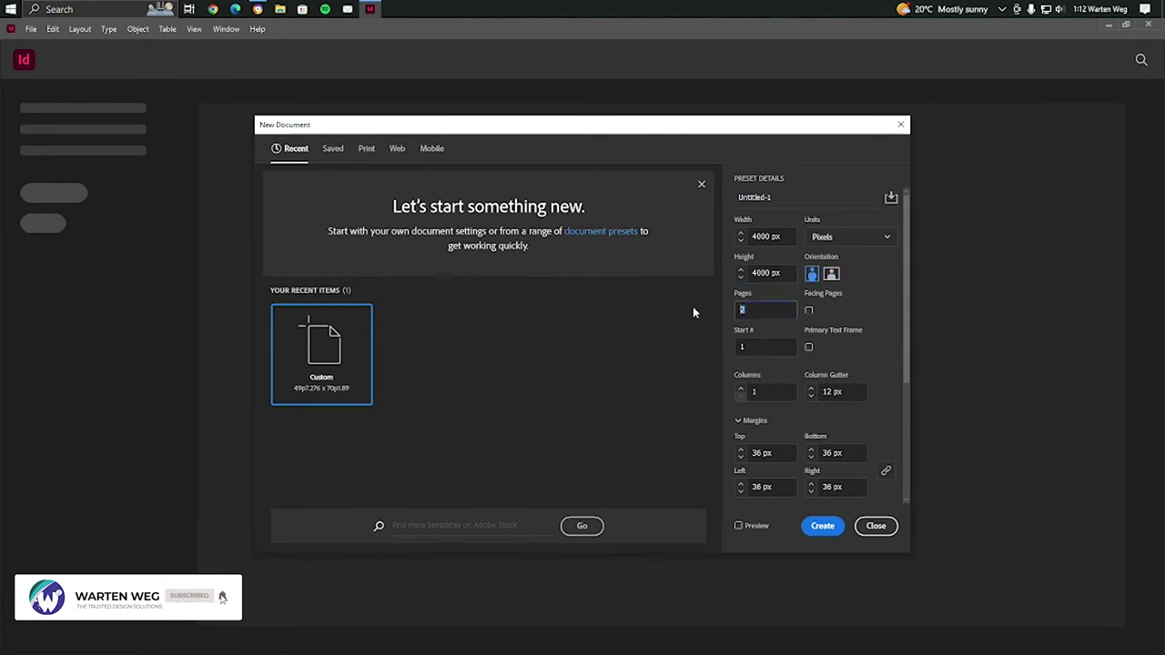
{"action": "type", "text": "1"}
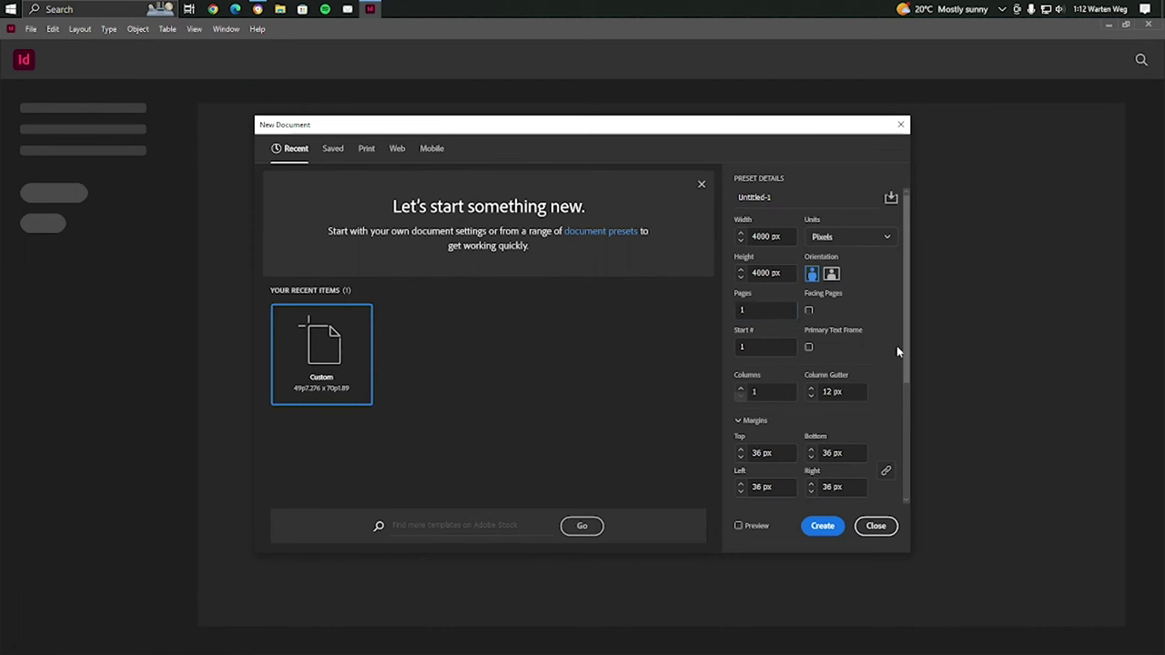
{"action": "left_click", "coordinate": [805, 526]}
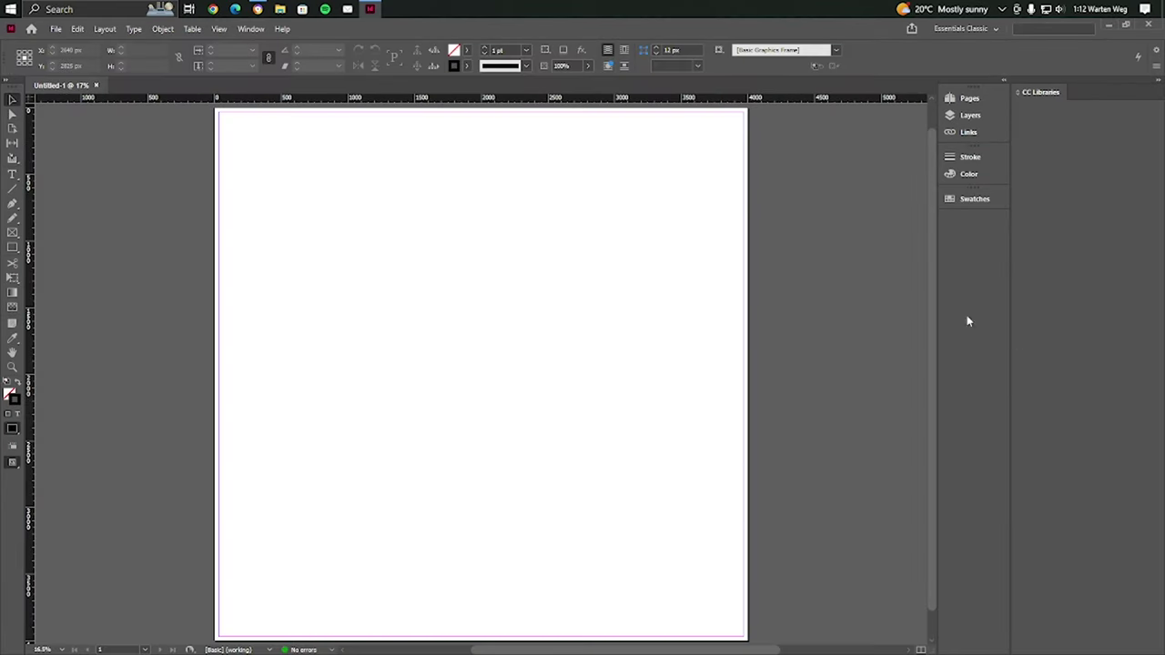
Choose Object > Generate QR Code for the blank 4000 × 4000 px page
{"action": "scroll", "coordinate": [932, 278], "scroll_direction": "up", "scroll_amount": 1}
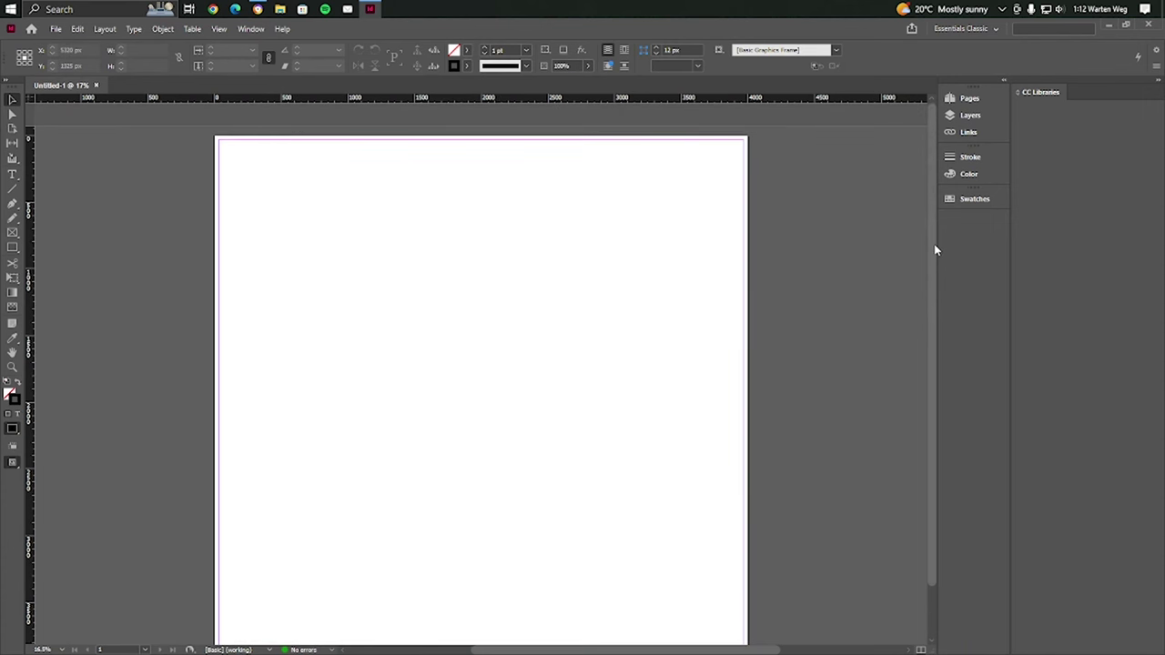
{"action": "scroll", "coordinate": [935, 249], "scroll_direction": "down", "scroll_amount": 1}
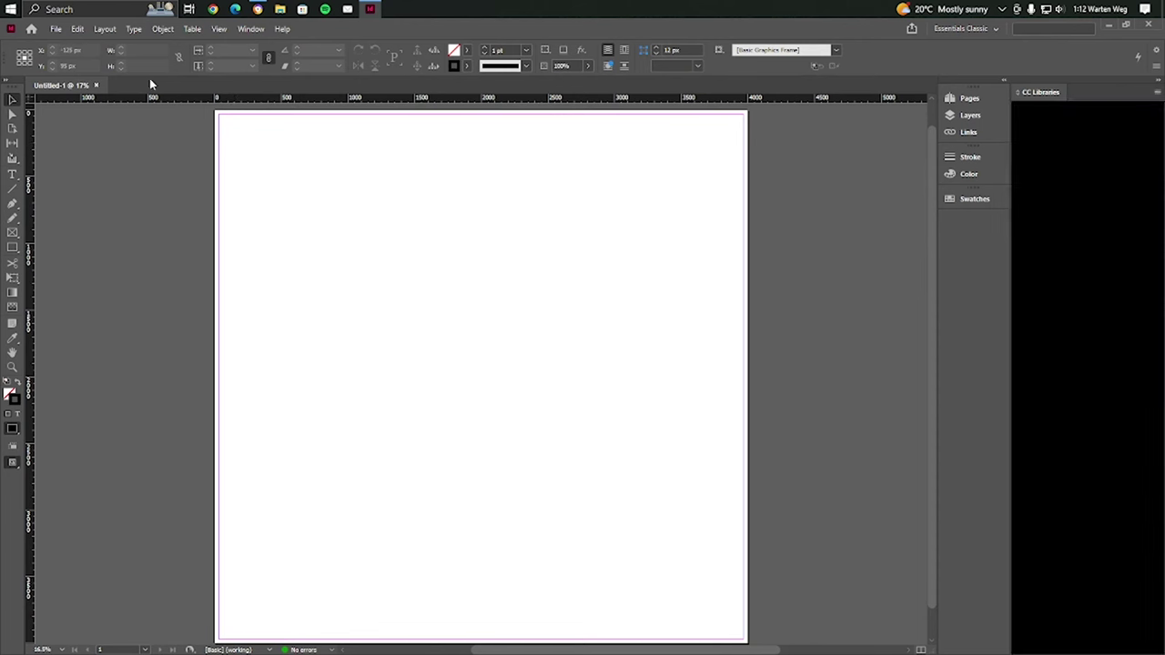
{"action": "left_click", "coordinate": [163, 29]}
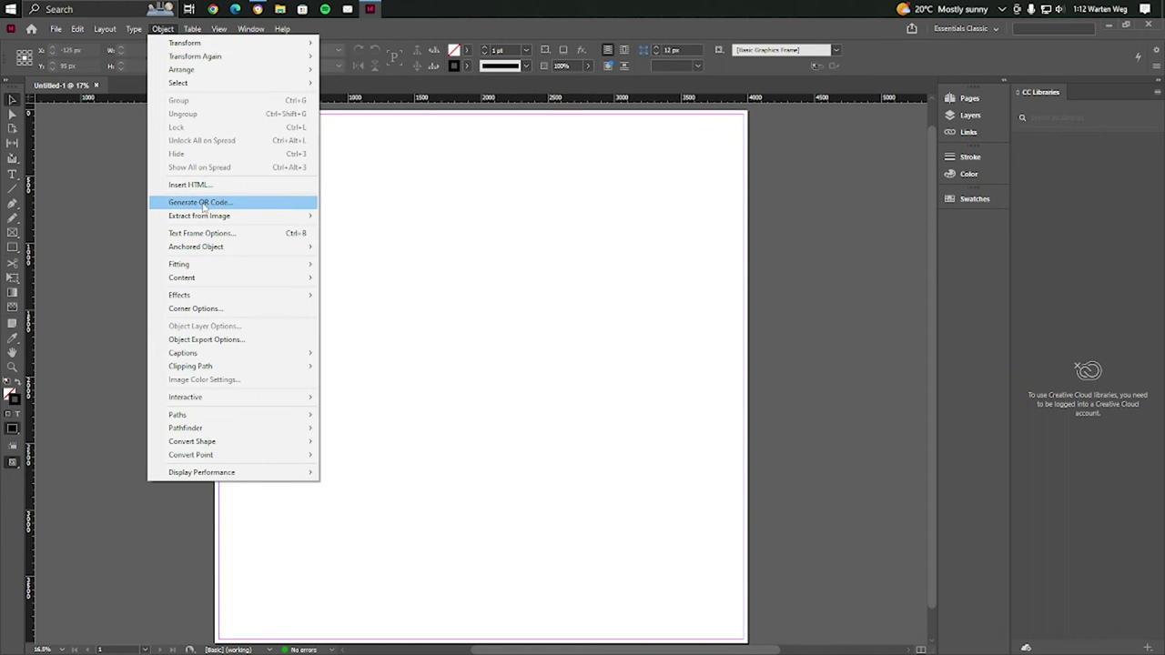
{"action": "left_click", "coordinate": [206, 208]}
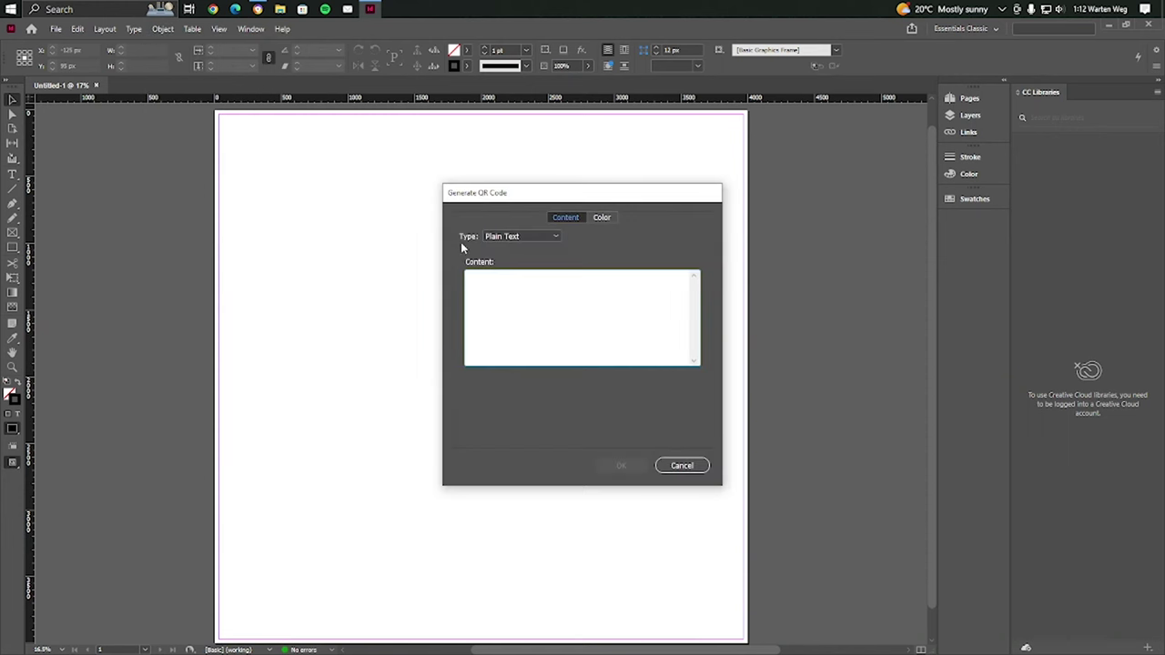
Set the QR type to Business Card and enter the contact's first name, last name and cell phone
{"action": "left_click", "coordinate": [514, 238]}
{"action": "left_click", "coordinate": [525, 300]}
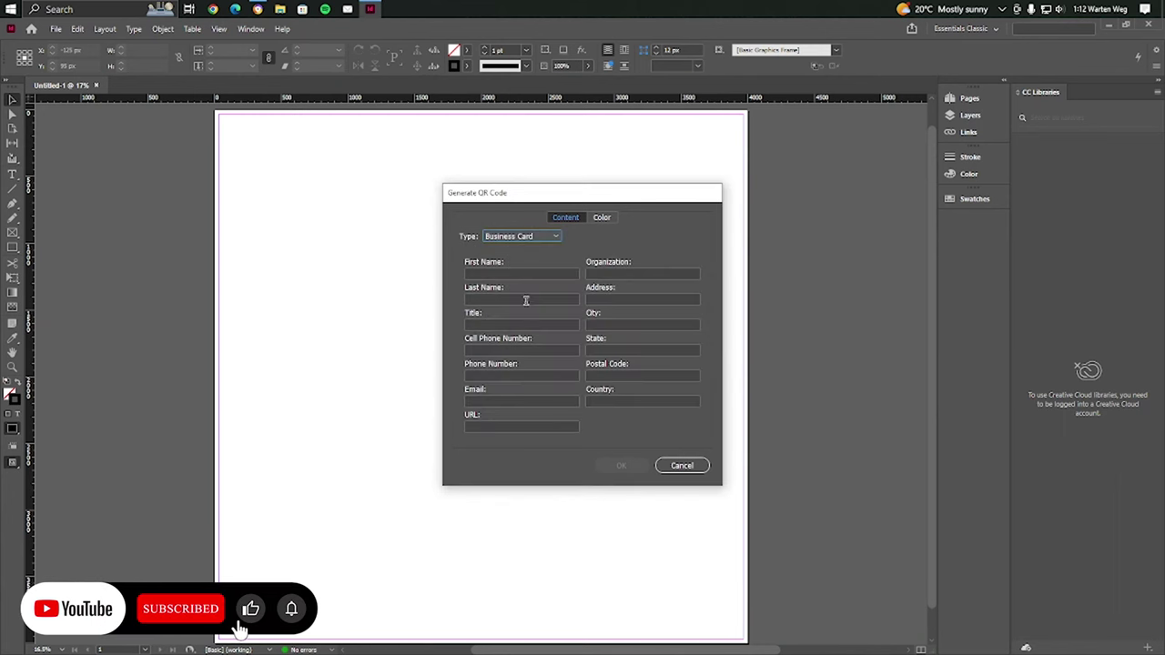
{"action": "left_click", "coordinate": [499, 275]}
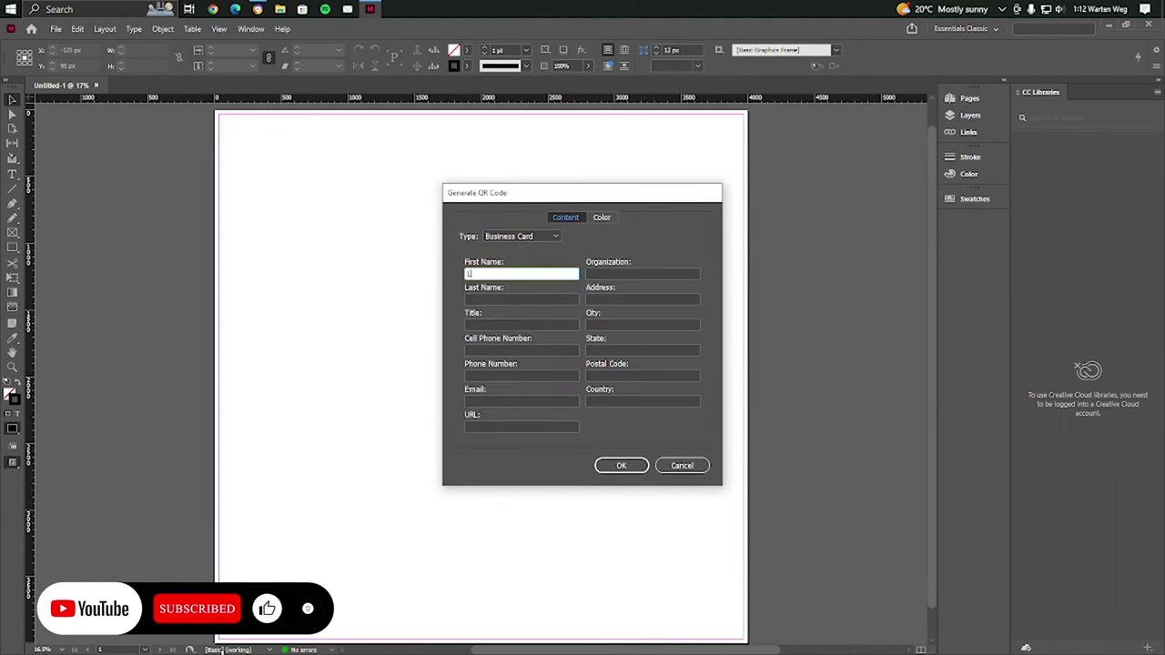
{"action": "key", "text": "Tab"}
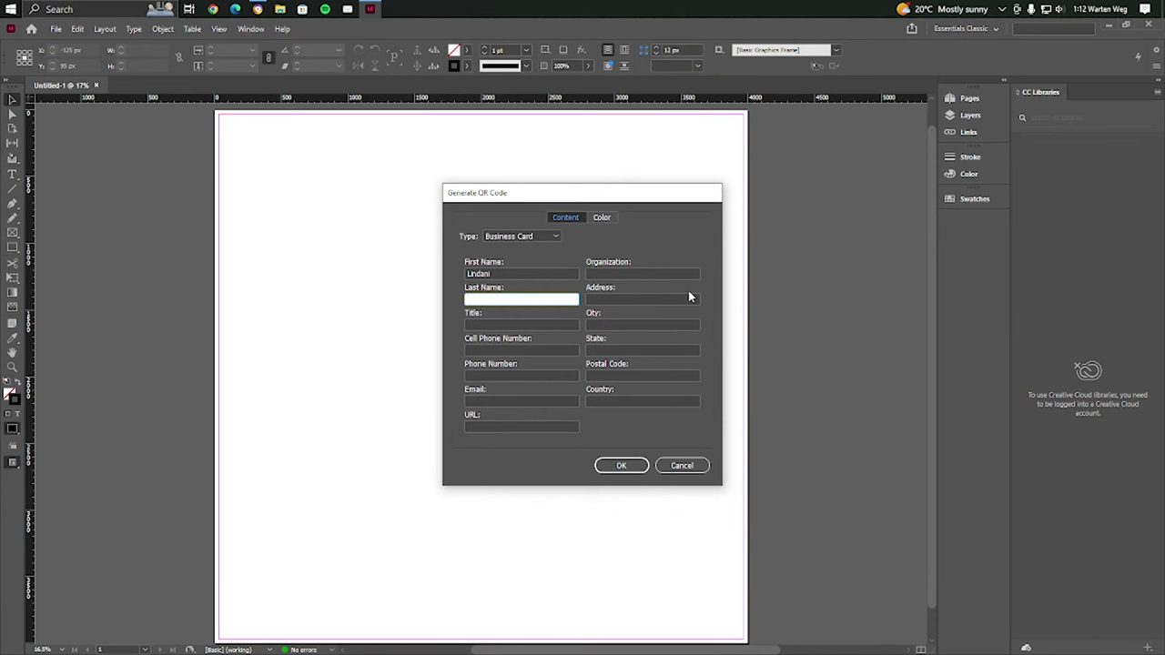
{"action": "key", "text": "Tab"}
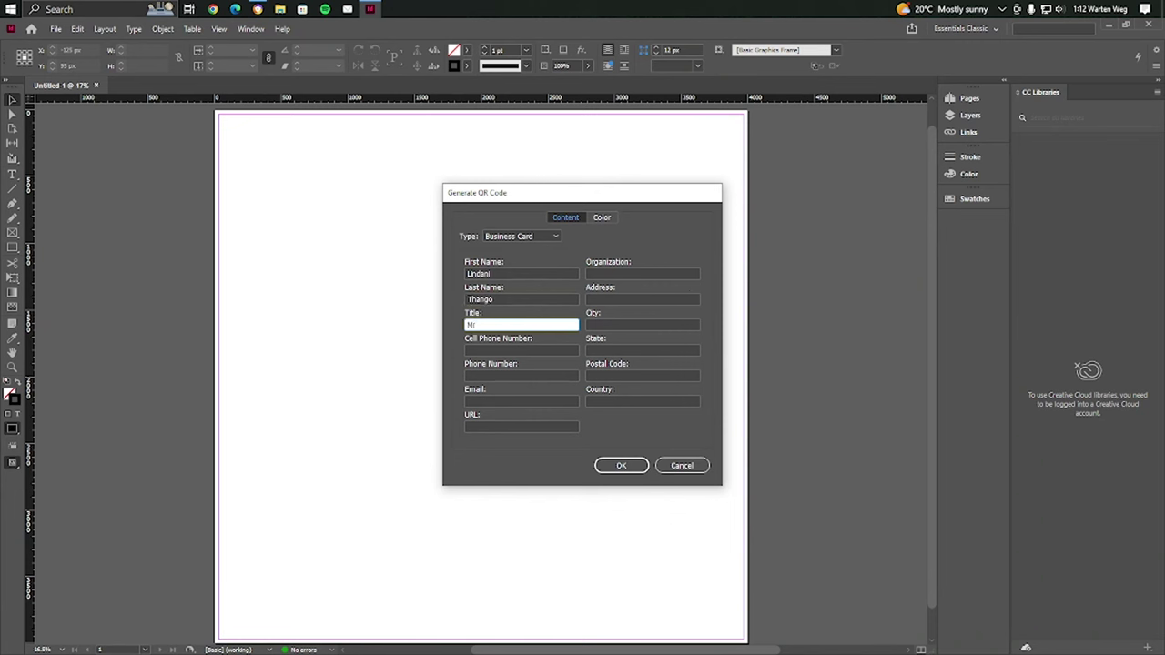
{"action": "key", "text": "Tab"}
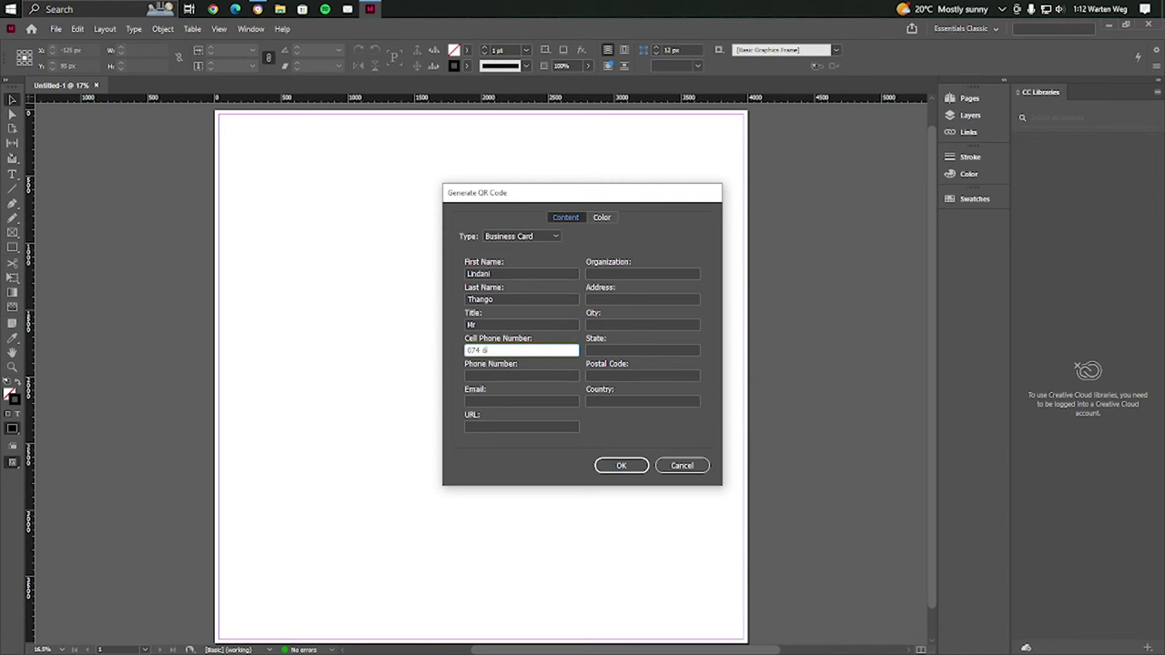
Copy the cell number into the phone field and fill in the email, website and organization
{"action": "key", "text": "ctrl+a"}
{"action": "key", "text": "ctrl+c"}
{"action": "key", "text": "Tab"}
{"action": "key", "text": "ctrl+v"}
{"action": "key", "text": "Tab"}
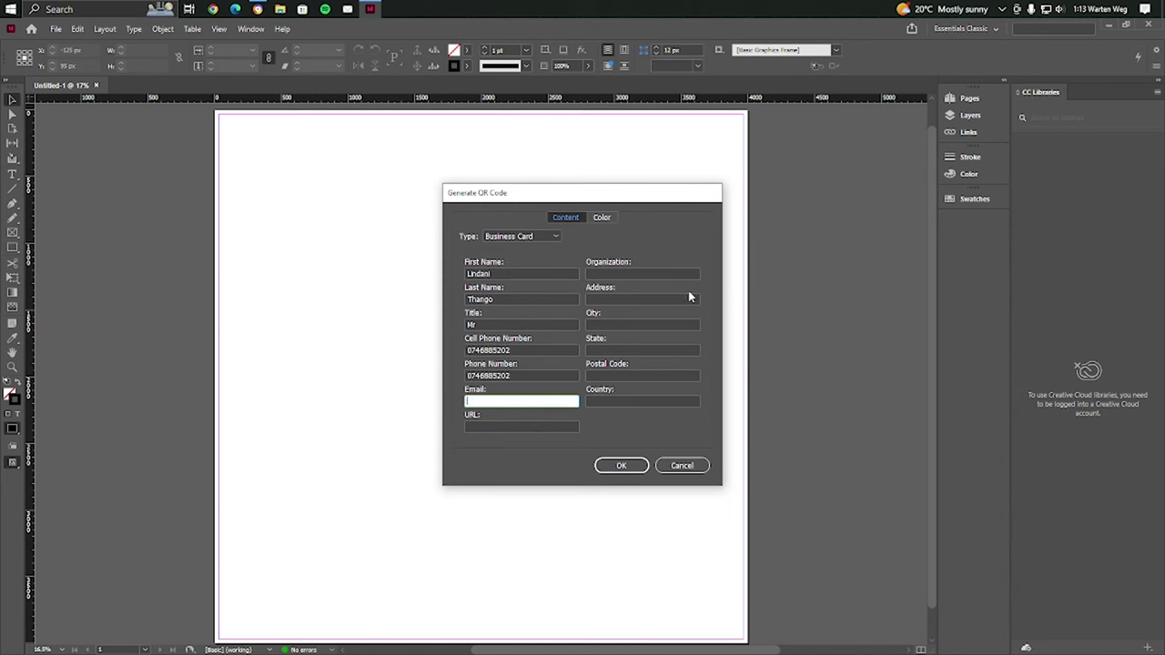
{"action": "key", "text": "Tab"}
{"action": "type", "text": "www"}
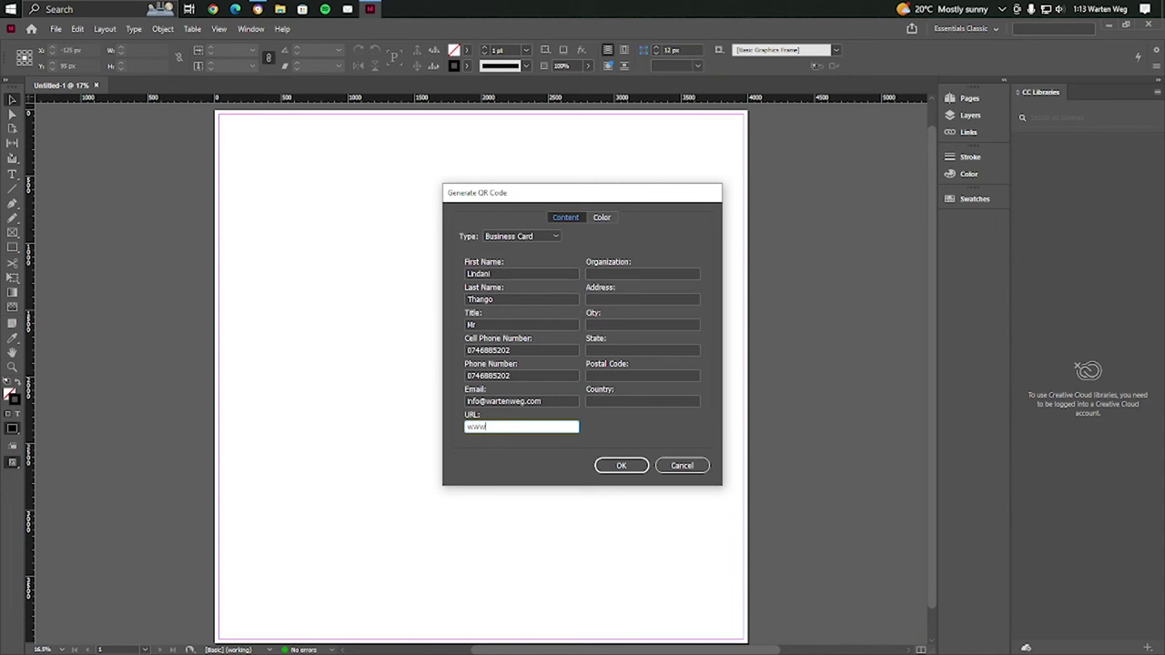
{"action": "type", "text": ".wartenweg.com"}
{"action": "key", "text": "Tab"}
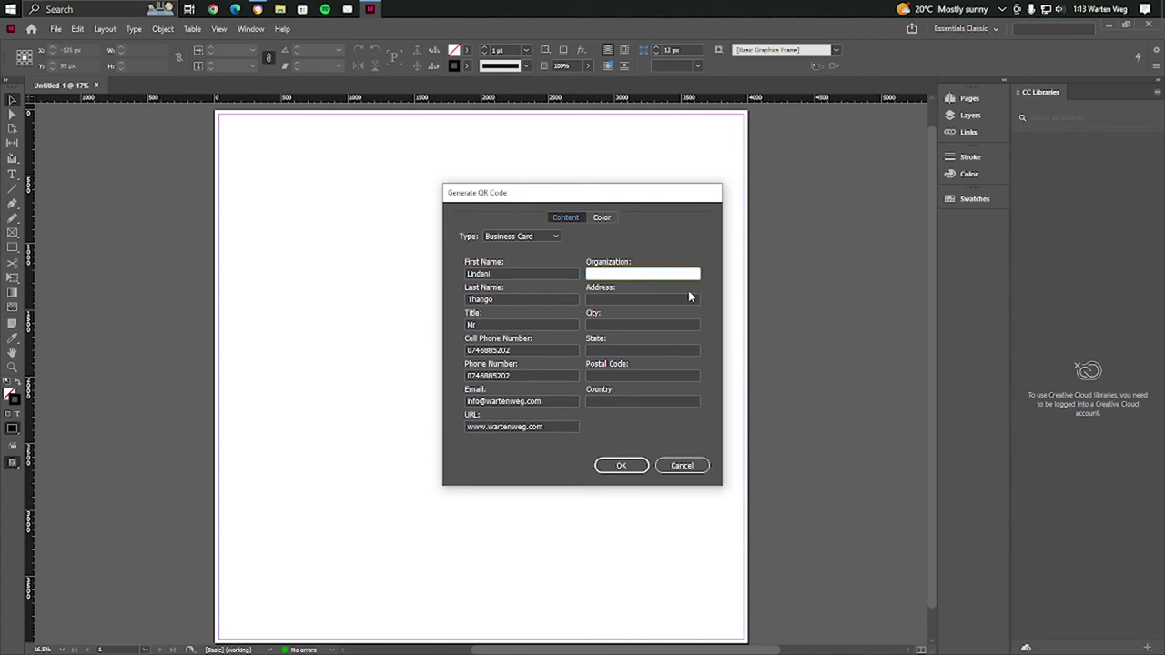
{"action": "type", "text": "Warten Weg"}
Fill in the contact's street address, city, province, postal code and country, then revisit the province
{"action": "left_click", "coordinate": [691, 298]}
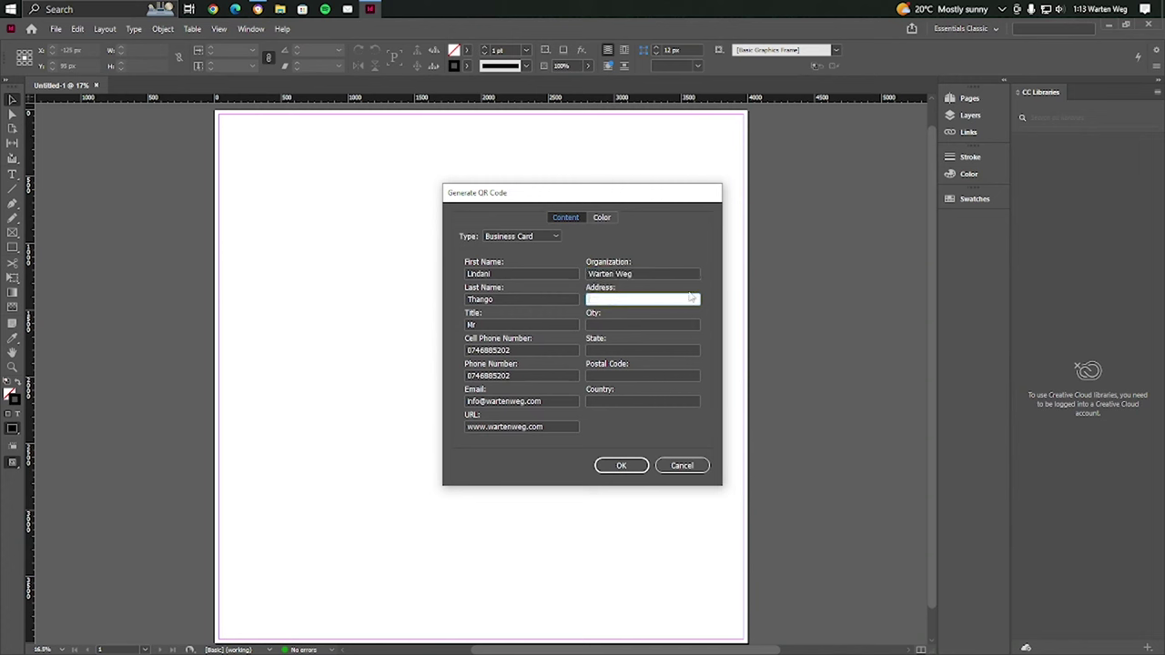
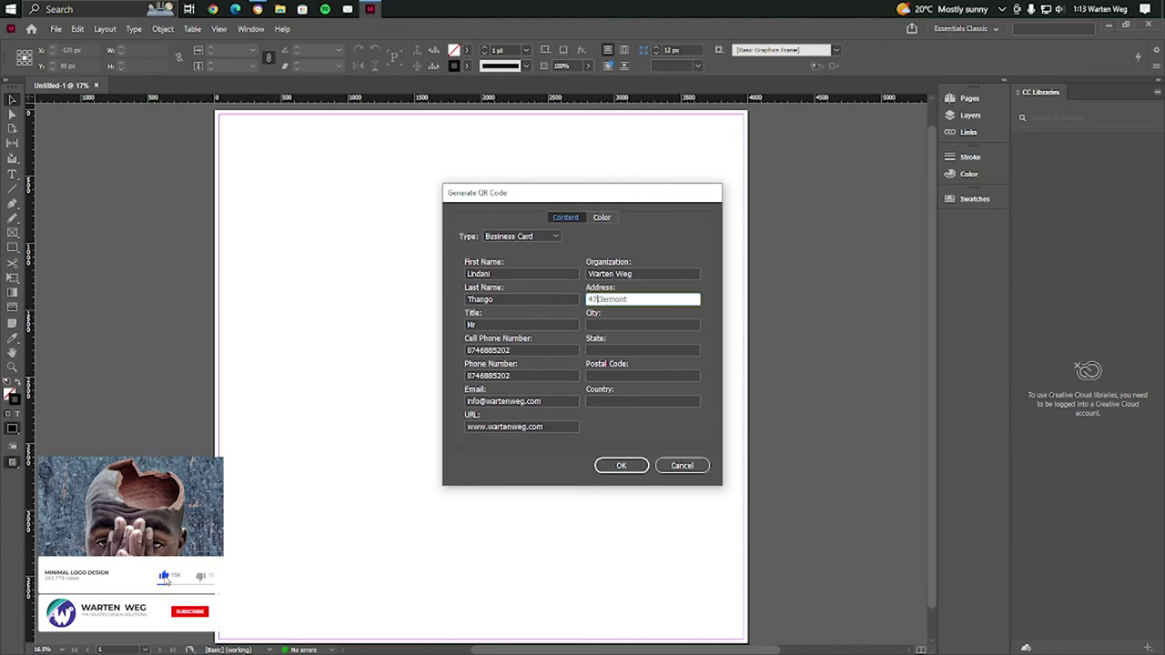
{"action": "key", "text": "Home"}
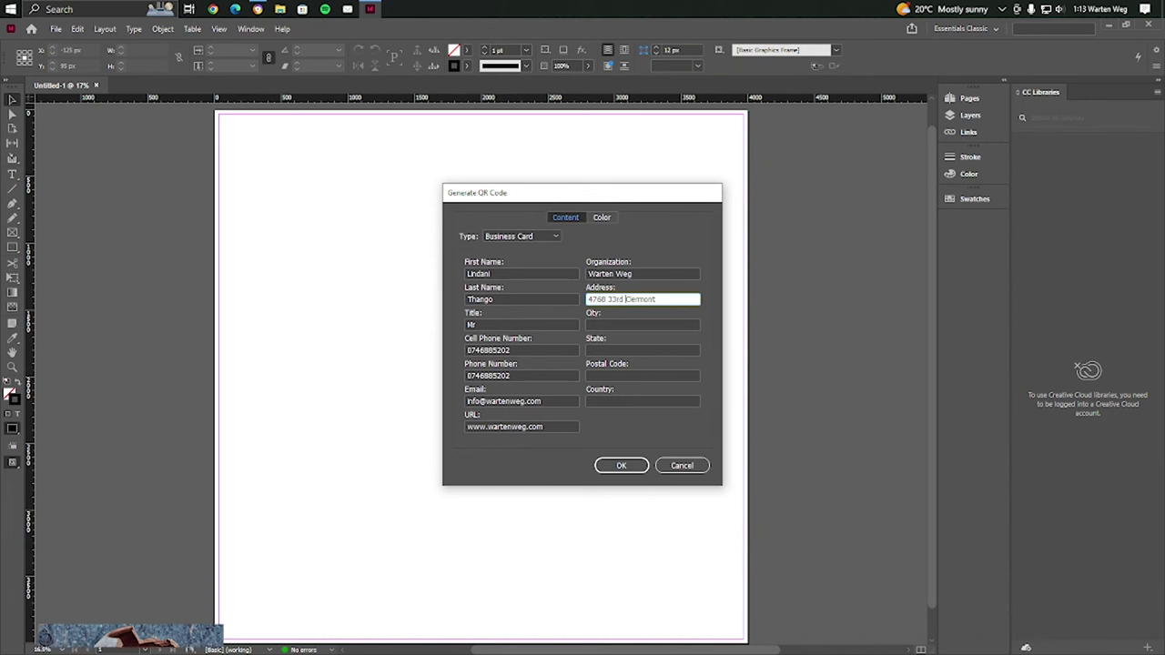
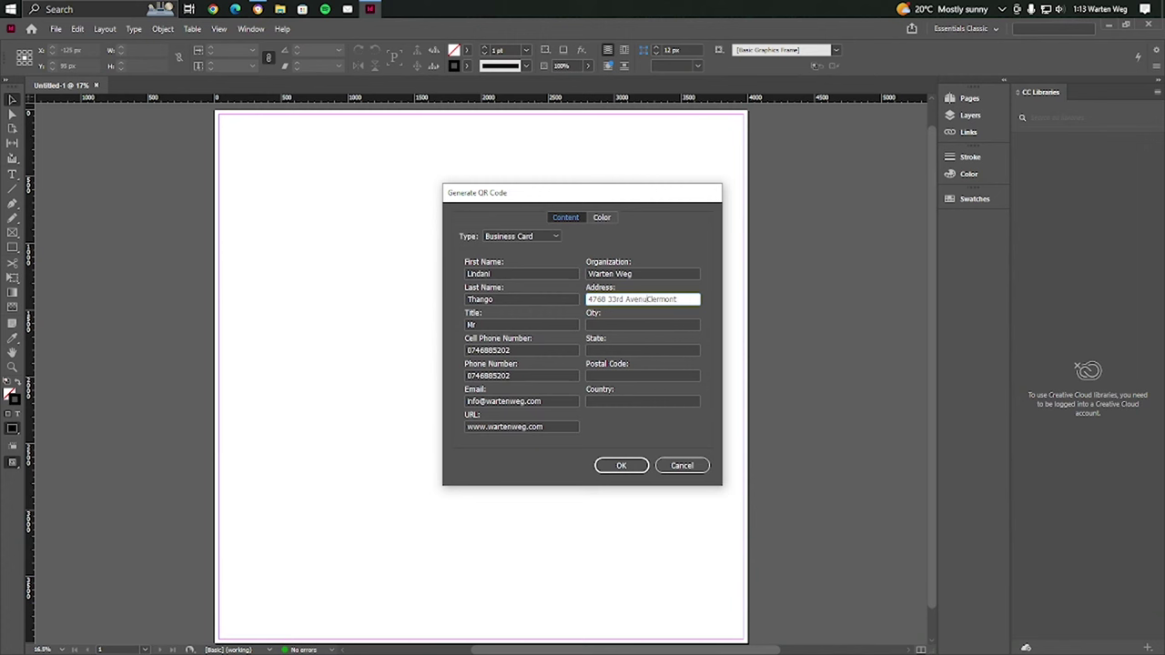
{"action": "key", "text": "Tab"}
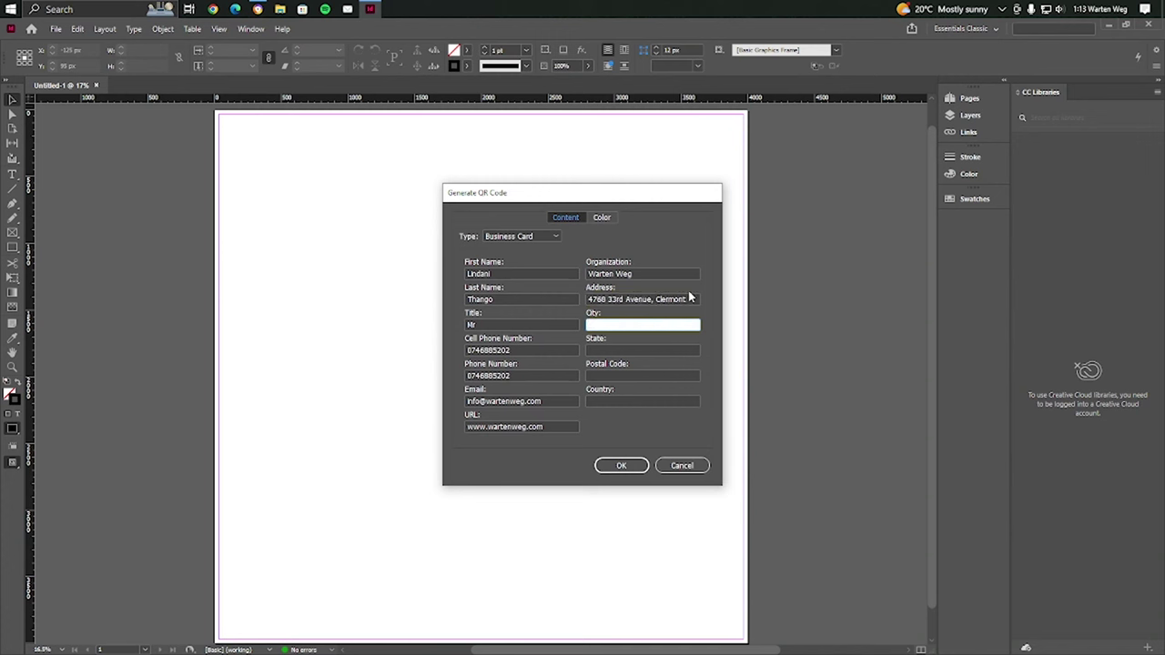
{"action": "type", "text": "Pinetown"}
{"action": "key", "text": "Tab"}
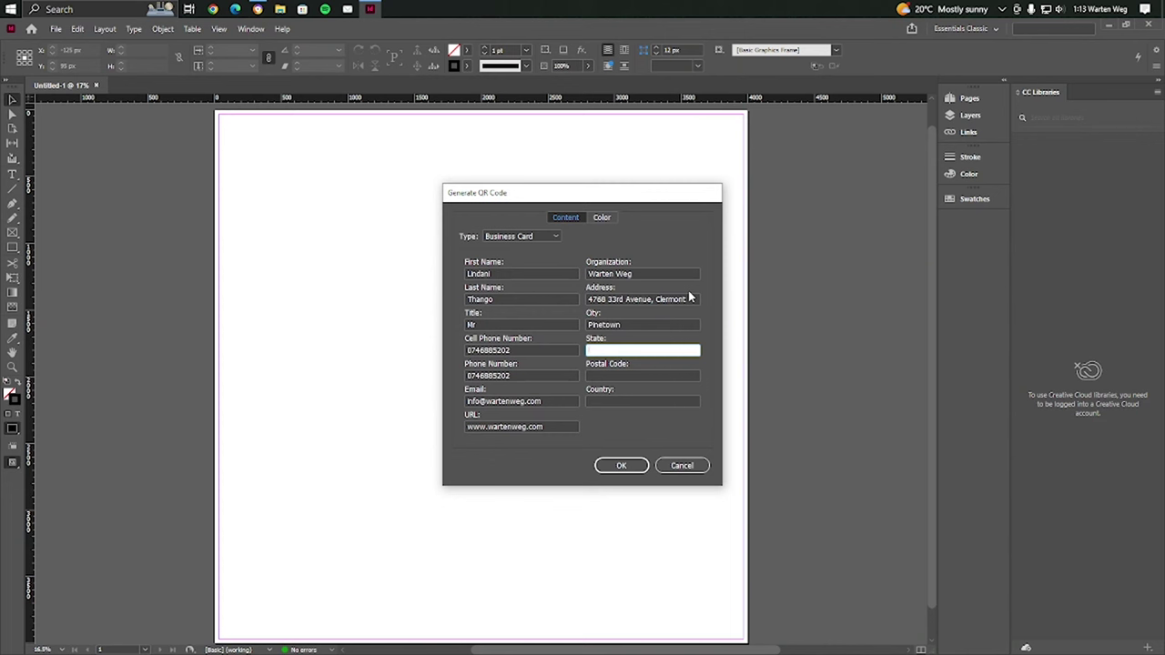
{"action": "type", "text": "KwaZ"}
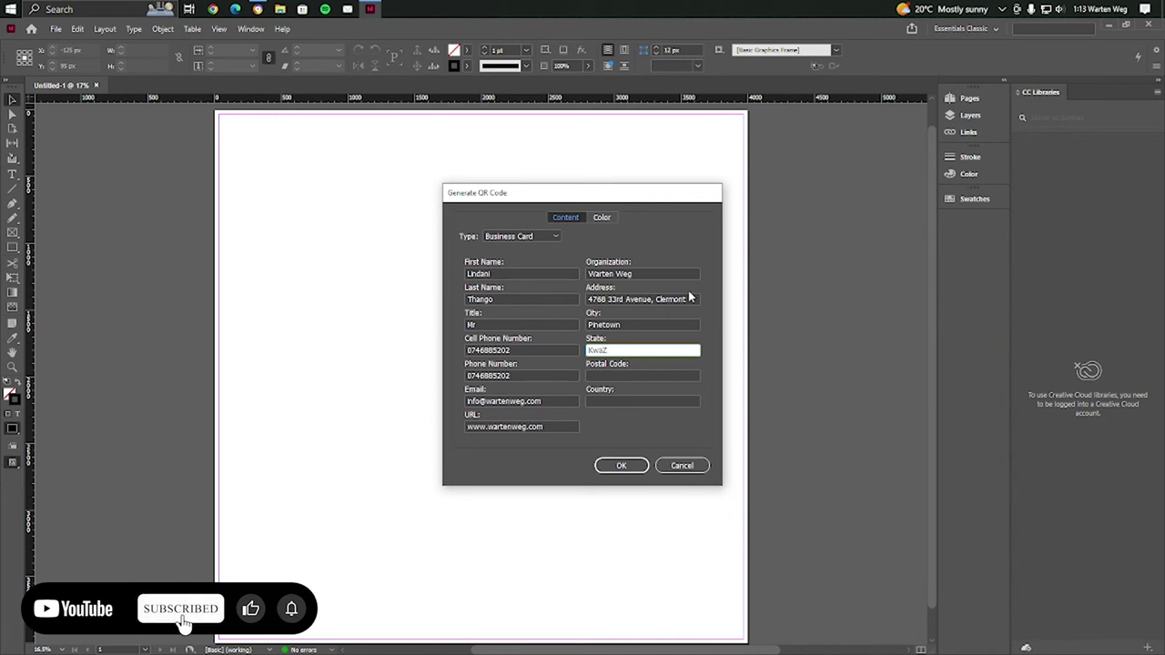
{"action": "type", "text": "u"}
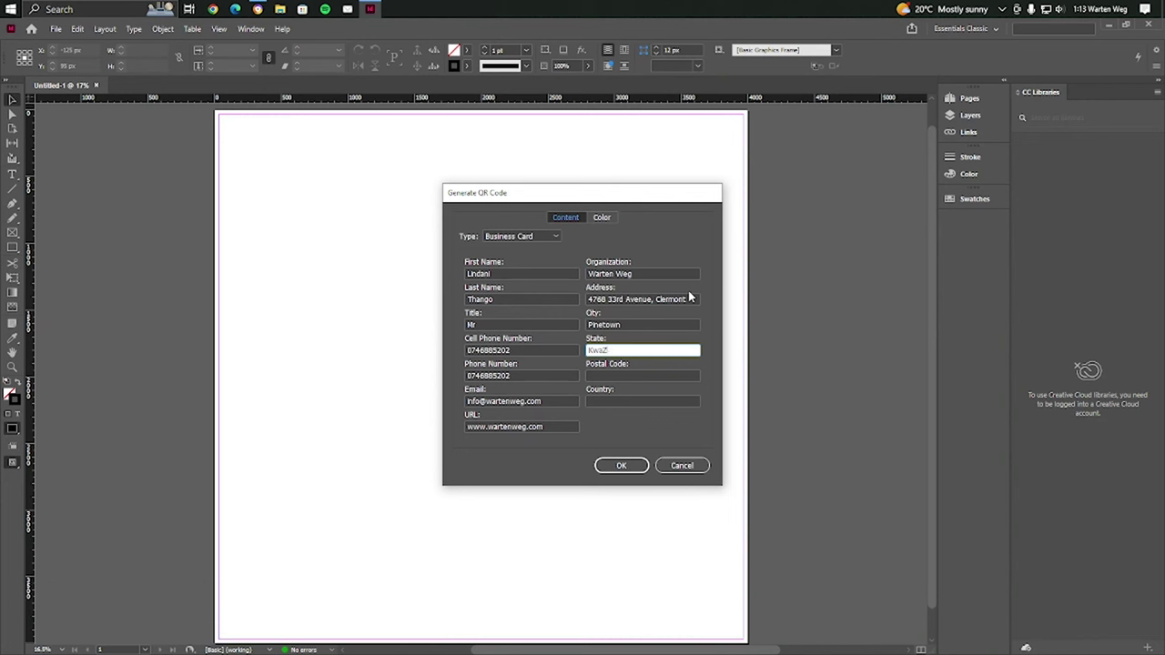
{"action": "type", "text": "ulu-NAtal"}
{"action": "key", "text": "Tab"}
{"action": "type", "text": "3610"}
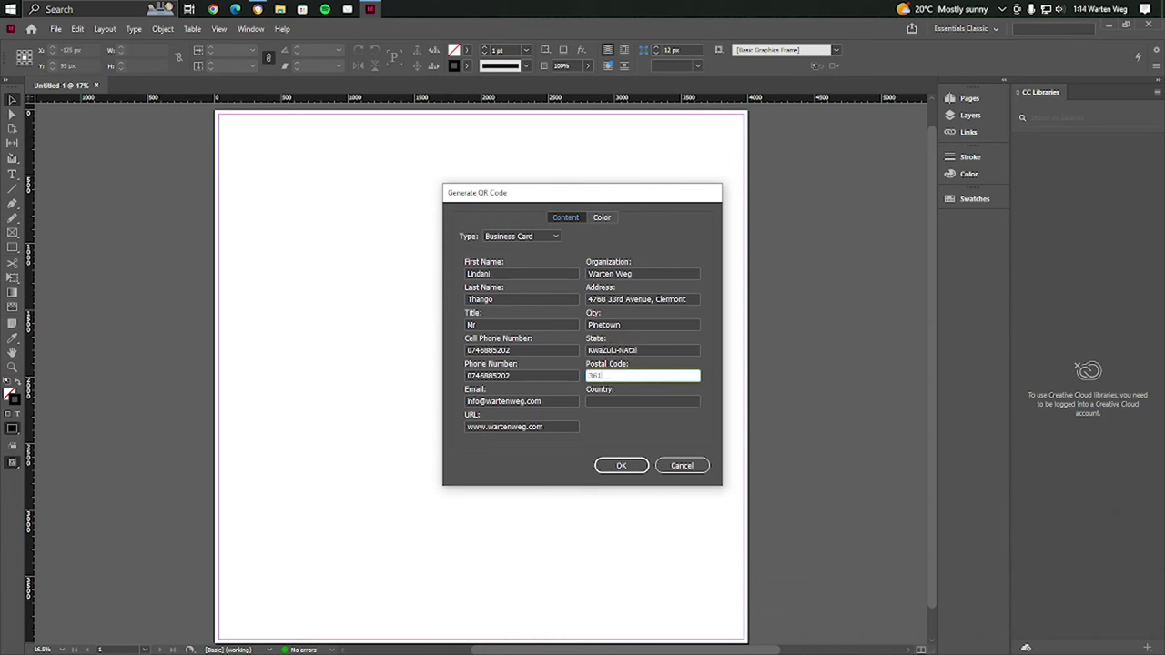
{"action": "key", "text": "Tab"}
{"action": "type", "text": "Sou"}
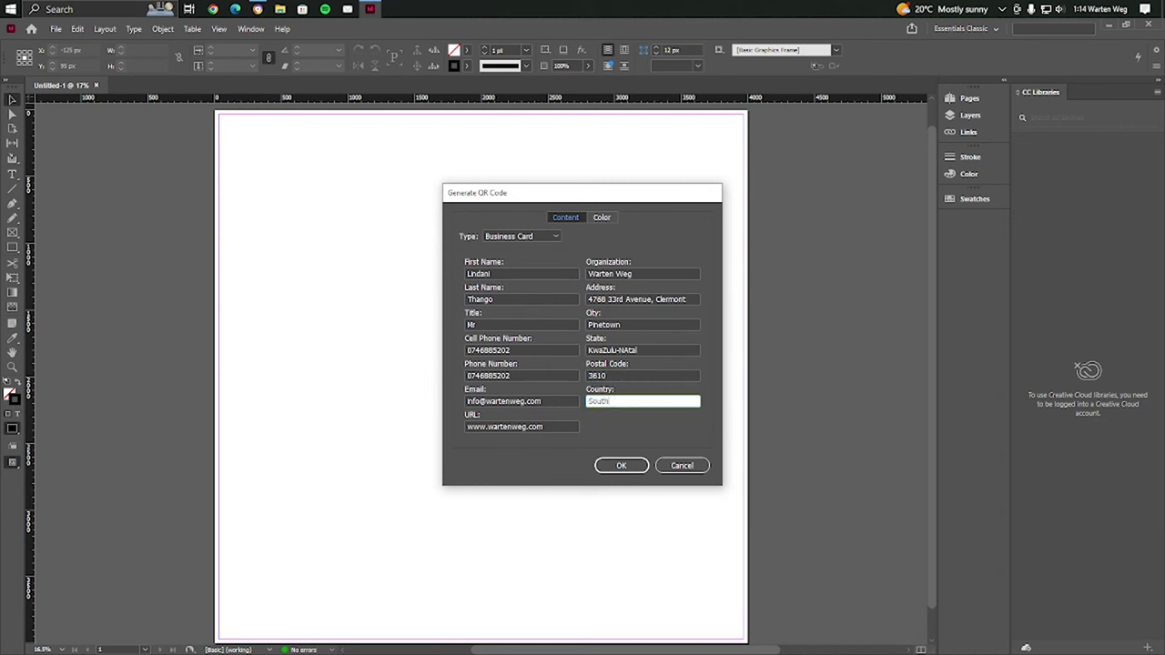
{"action": "type", "text": "th Africa"}
{"action": "left_click", "coordinate": [626, 351]}
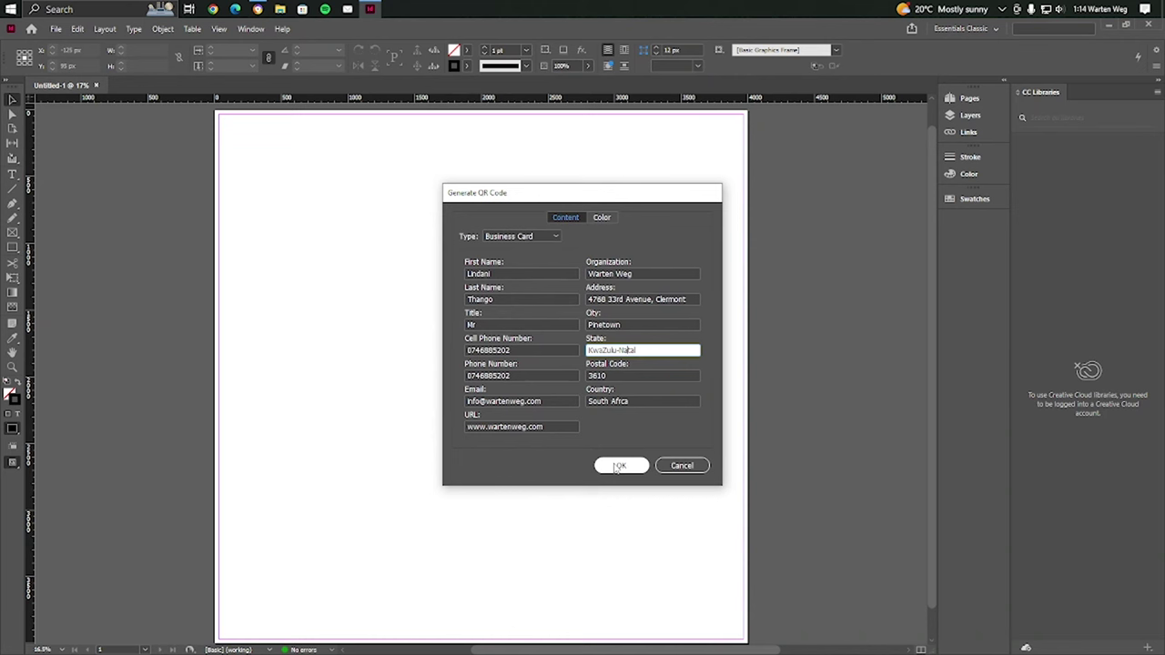
Generate the business card QR code and place it filling nearly the whole page
{"action": "left_click", "coordinate": [619, 466]}
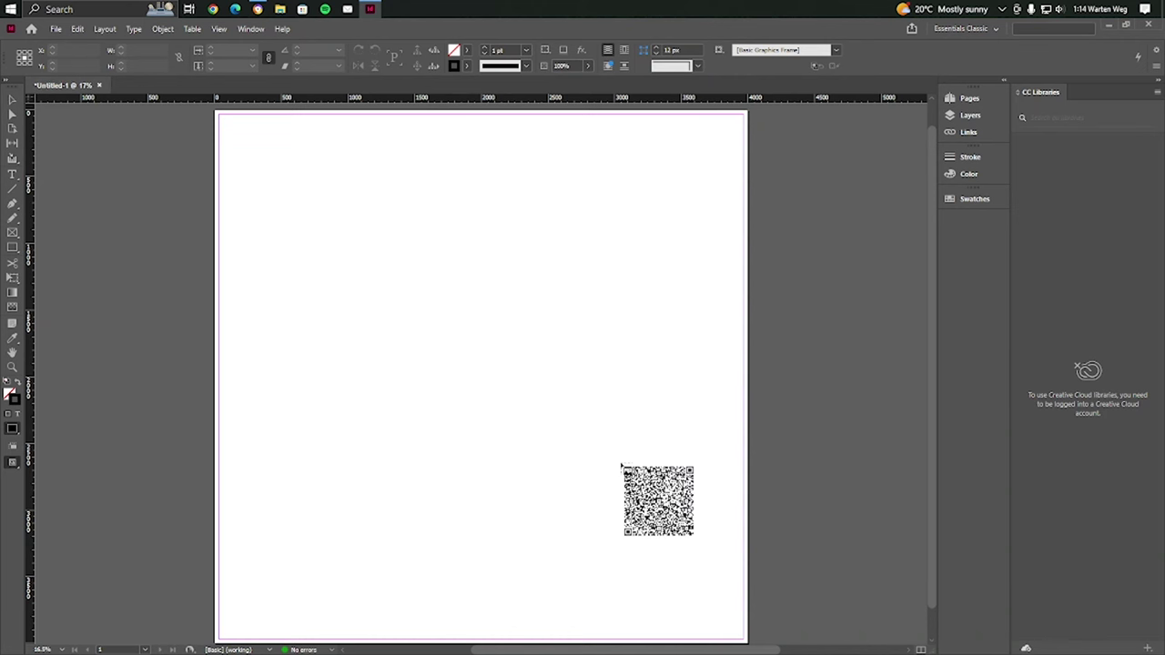
{"action": "left_click", "coordinate": [314, 228]}
{"action": "key", "text": "ctrl+minus"}
{"action": "left_click_drag", "start_coordinate": [315, 227], "coordinate": [678, 571]}
{"action": "key", "text": "Delete"}
{"action": "key", "text": "f"}
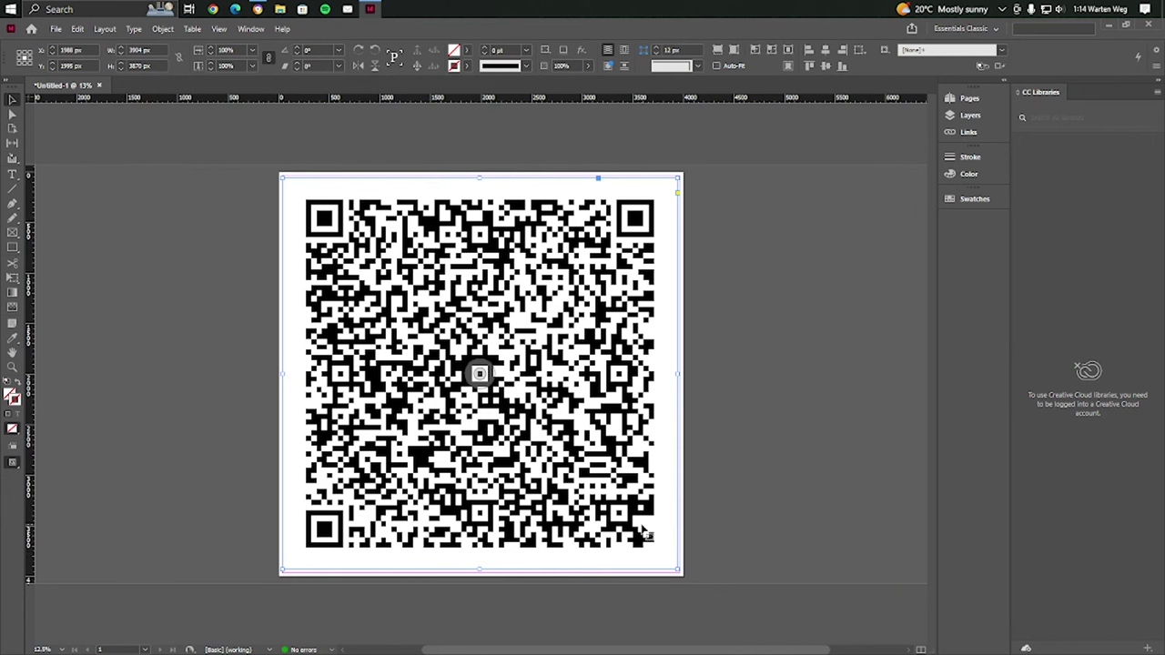
Set the QR code's Display Performance to High Quality Display
{"action": "mouse_move", "coordinate": [642, 533]}
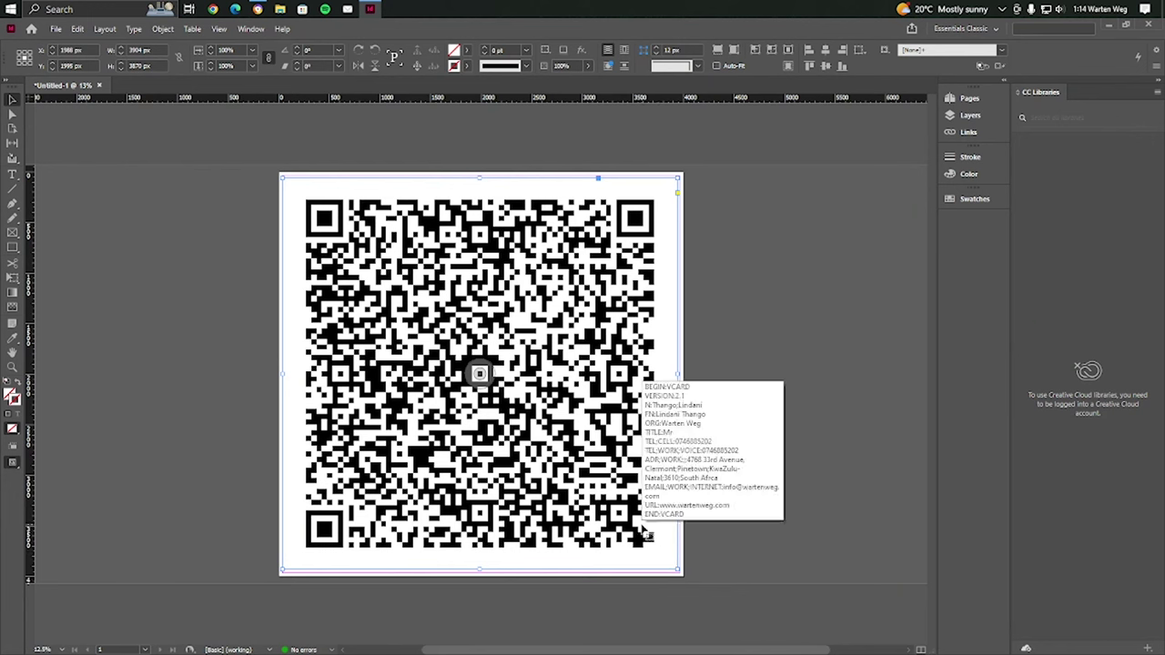
{"action": "right_click", "coordinate": [510, 308]}
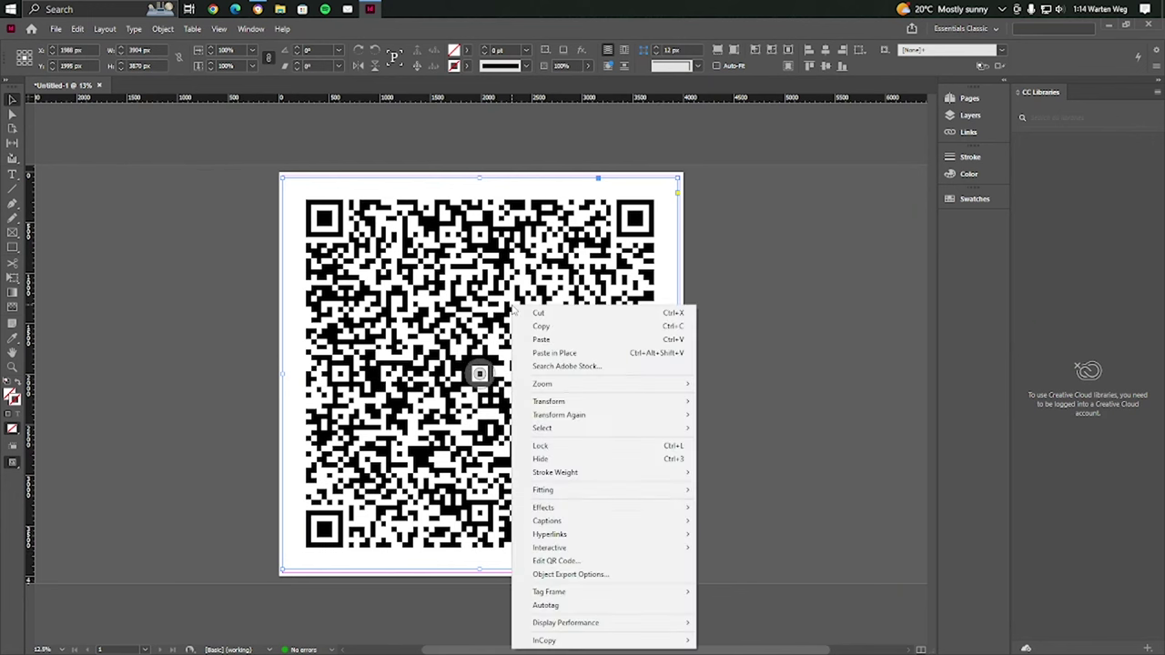
{"action": "mouse_move", "coordinate": [597, 626]}
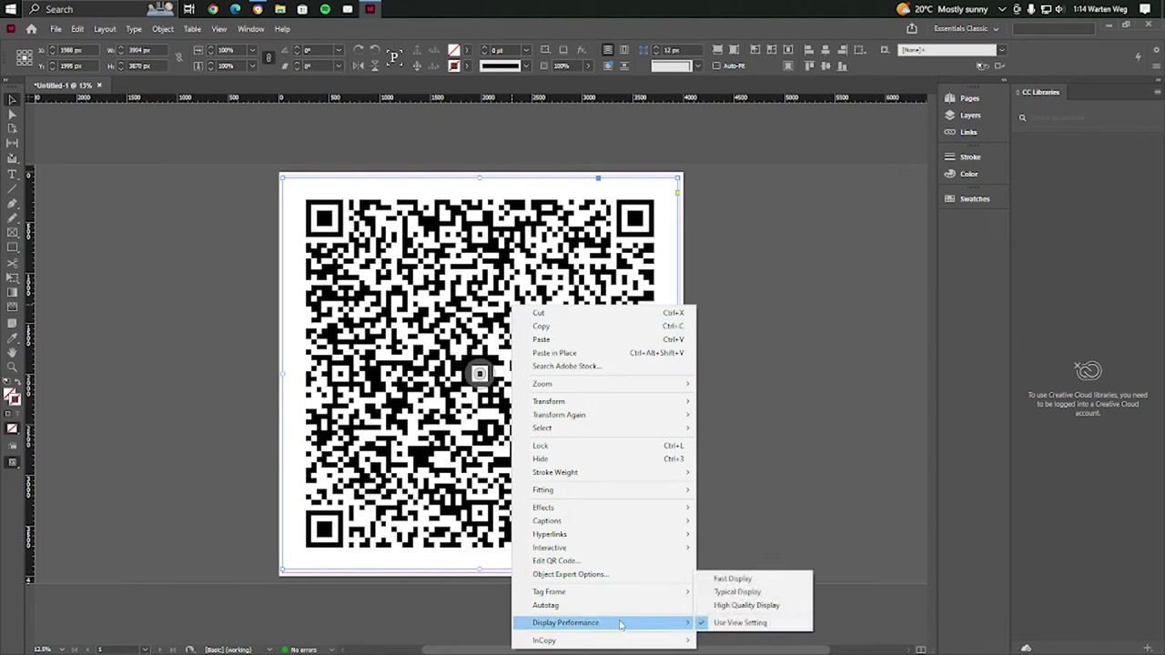
{"action": "left_click", "coordinate": [728, 606]}
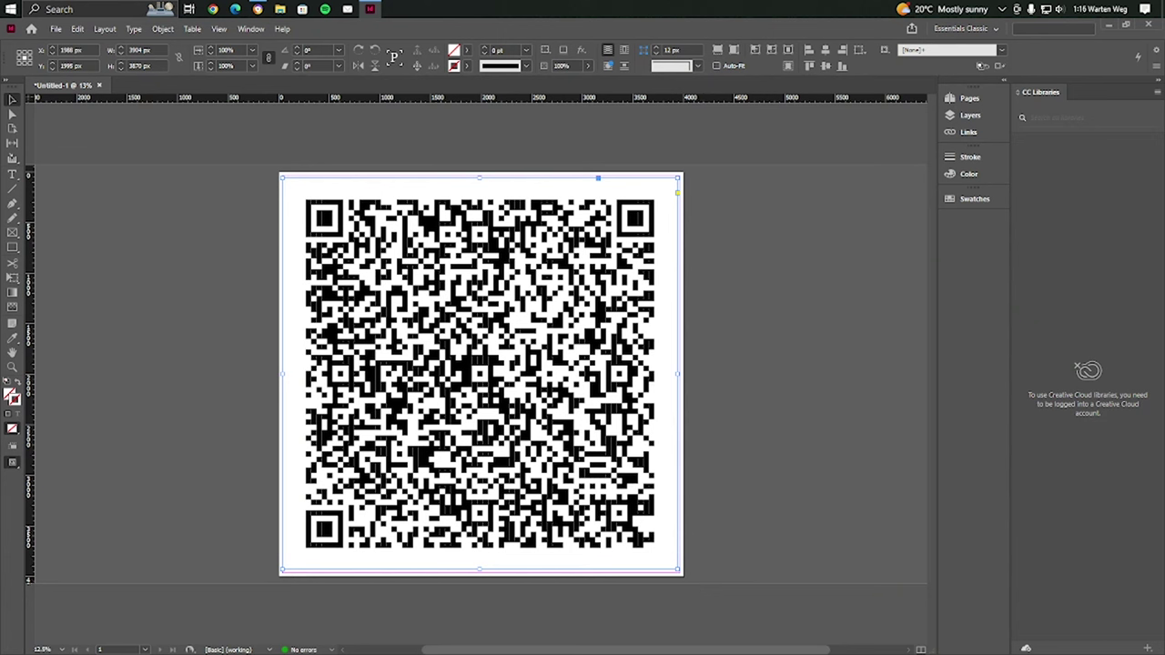
Open the File menu to begin exporting the QR code page
{"action": "left_click", "coordinate": [56, 29]}
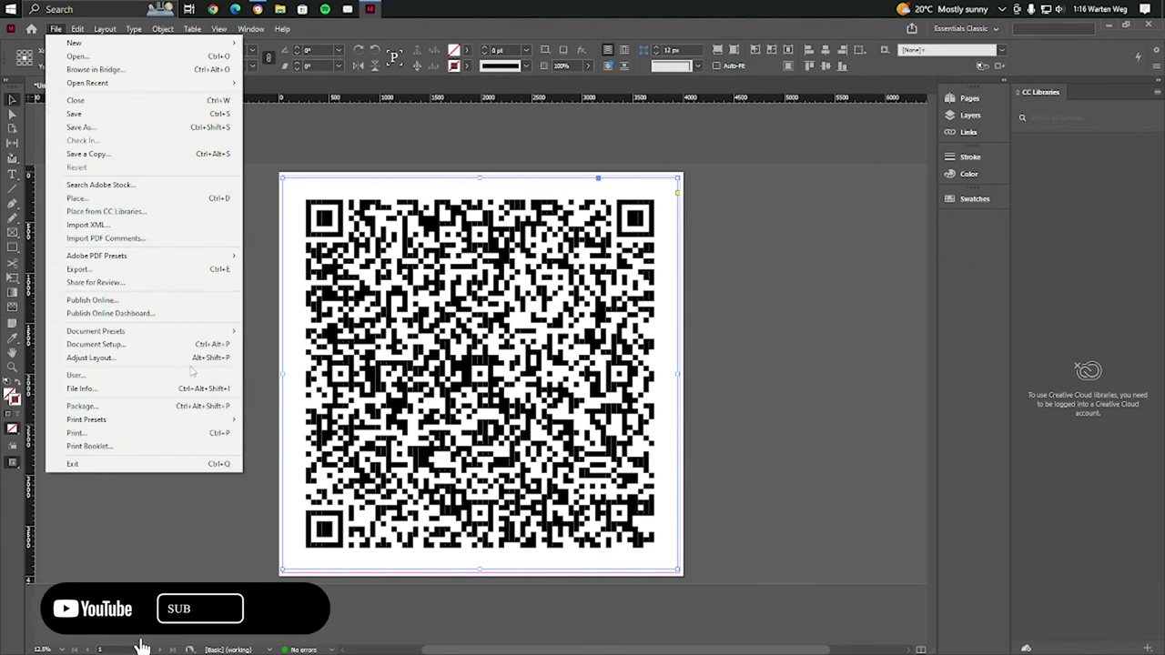
Export to the Desktop as a PNG file named QR Code
{"action": "left_click", "coordinate": [110, 282]}
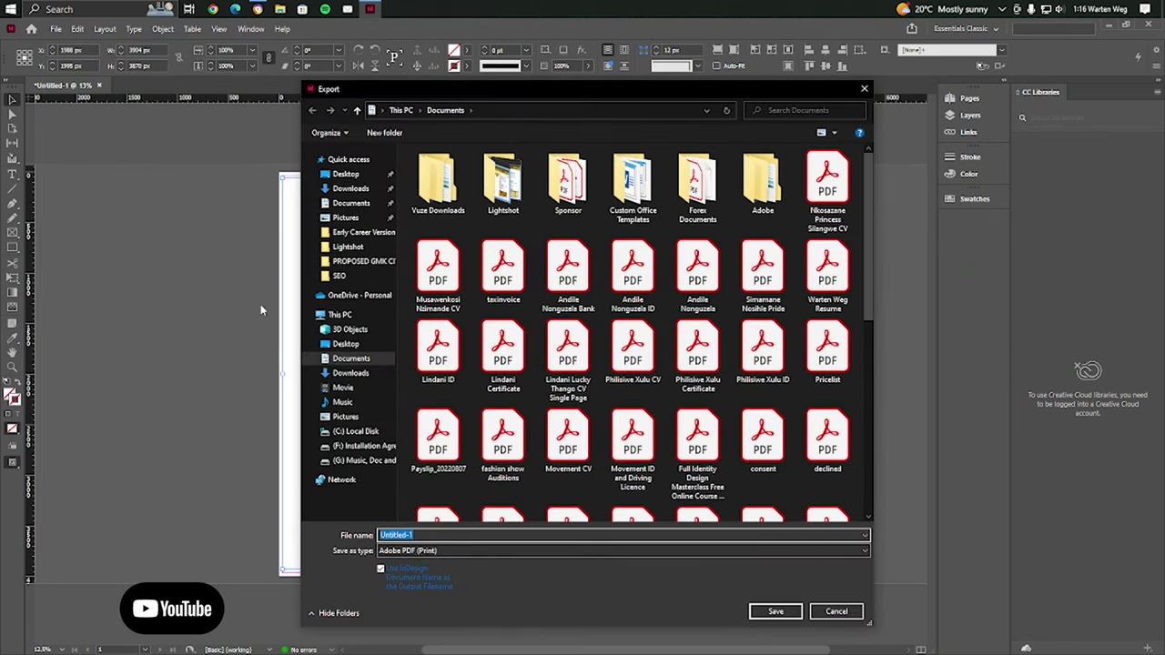
{"action": "left_click", "coordinate": [346, 343]}
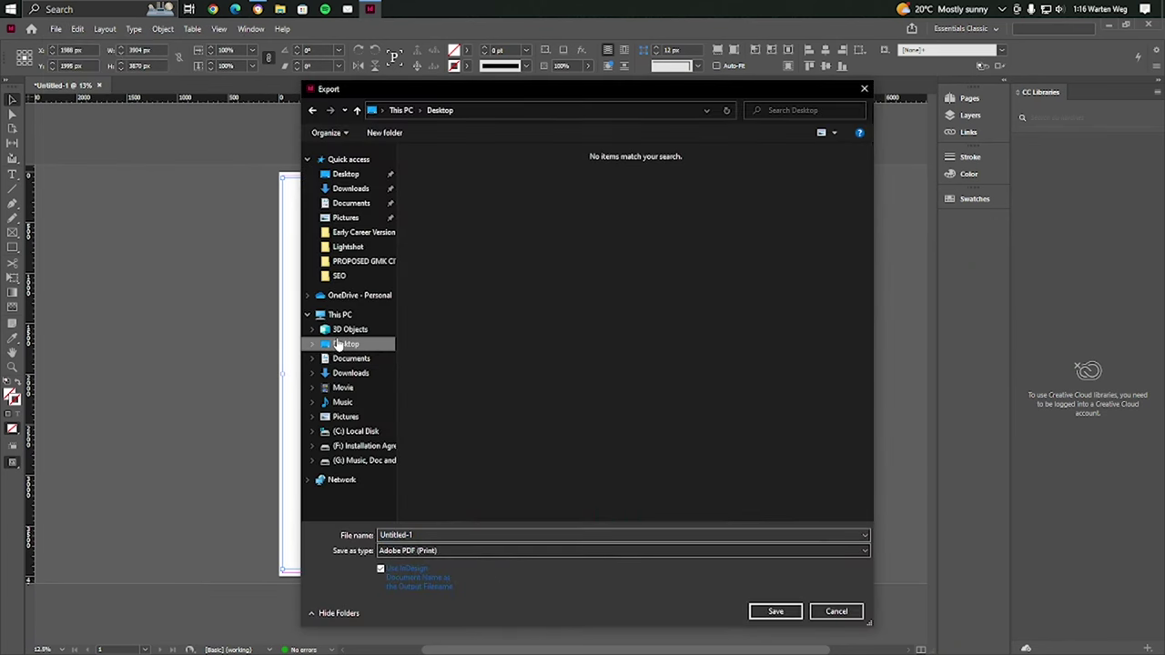
{"action": "double_click", "coordinate": [435, 535]}
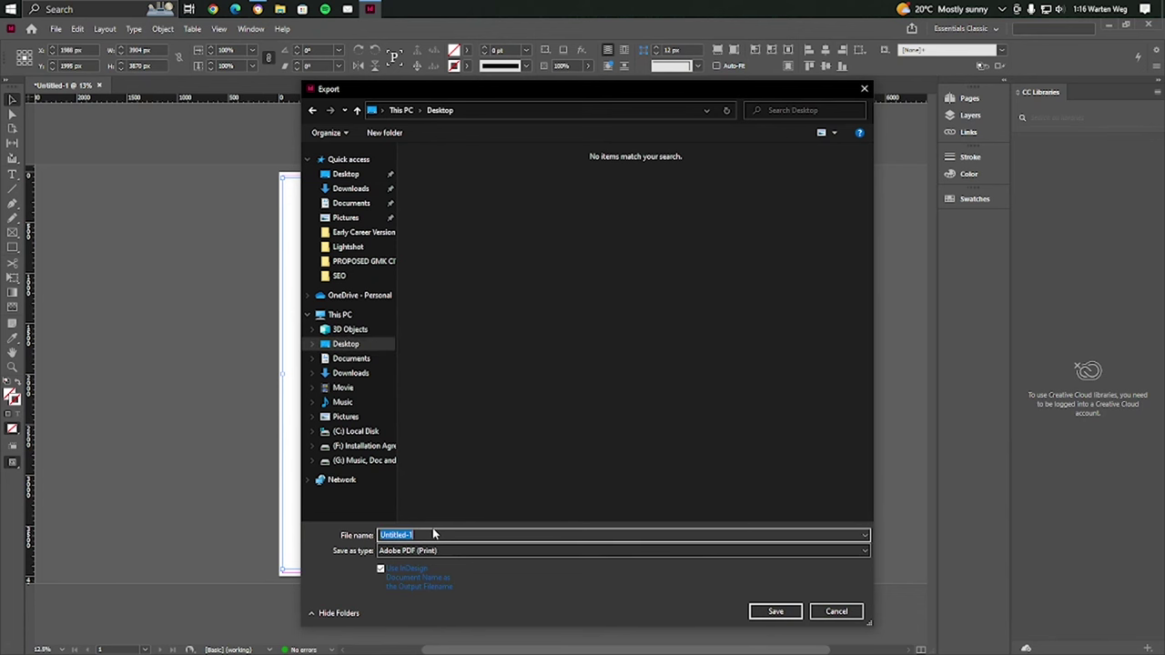
{"action": "type", "text": "G"}
{"action": "left_click", "coordinate": [448, 548]}
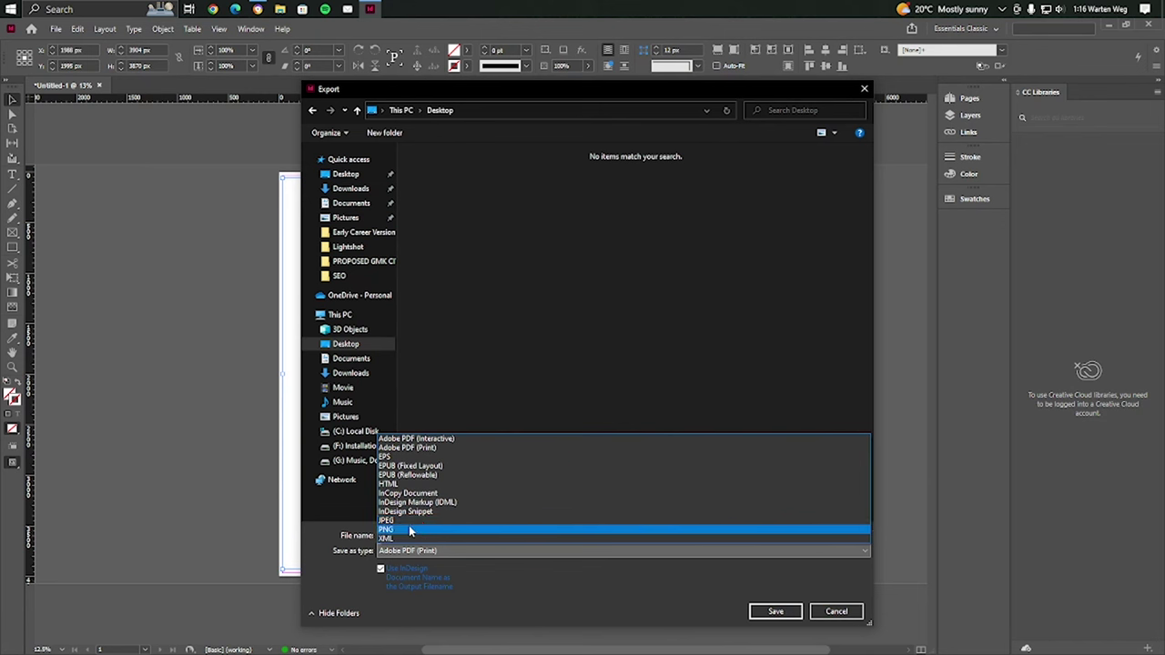
{"action": "left_click", "coordinate": [663, 587]}
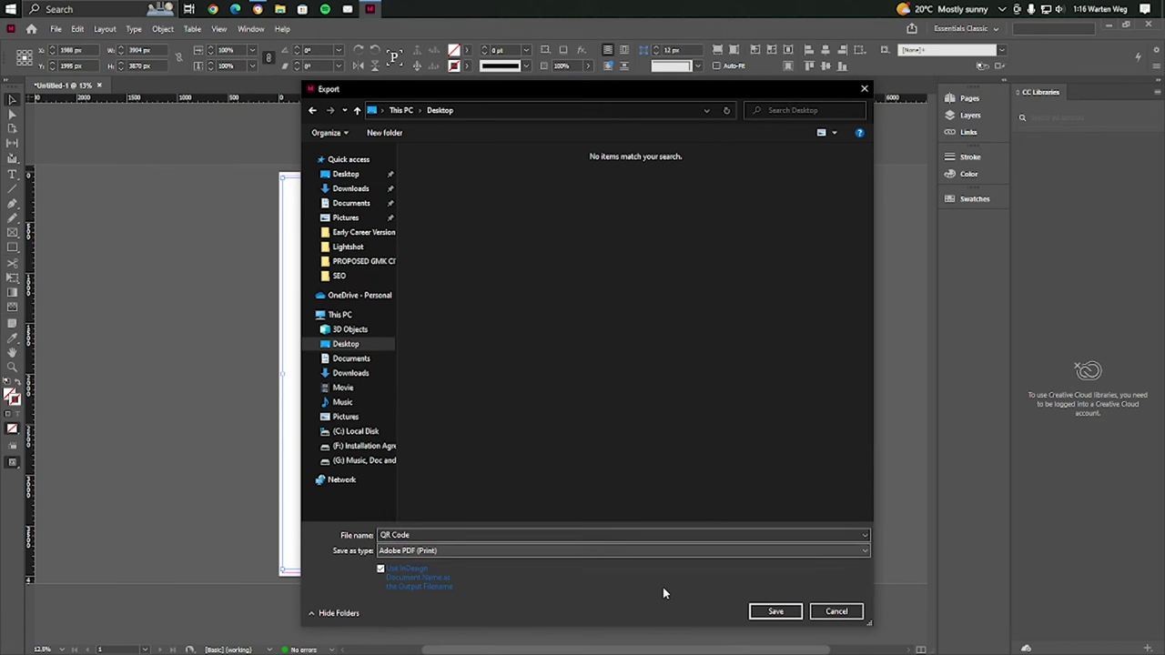
{"action": "left_click", "coordinate": [426, 551]}
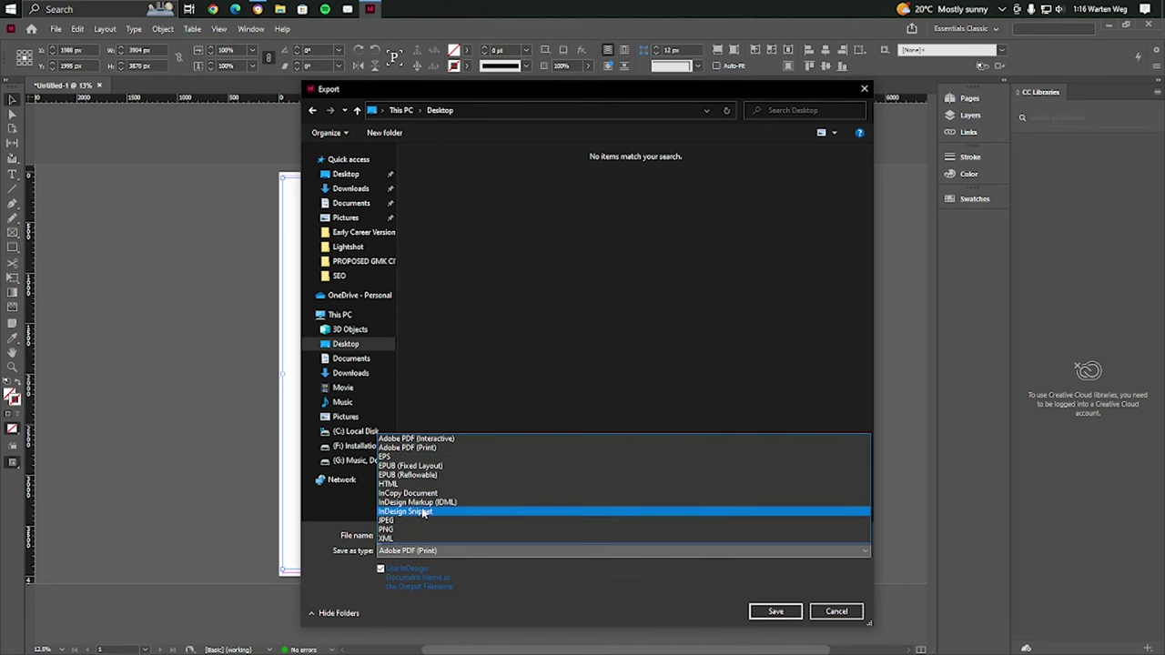
{"action": "left_click", "coordinate": [398, 530]}
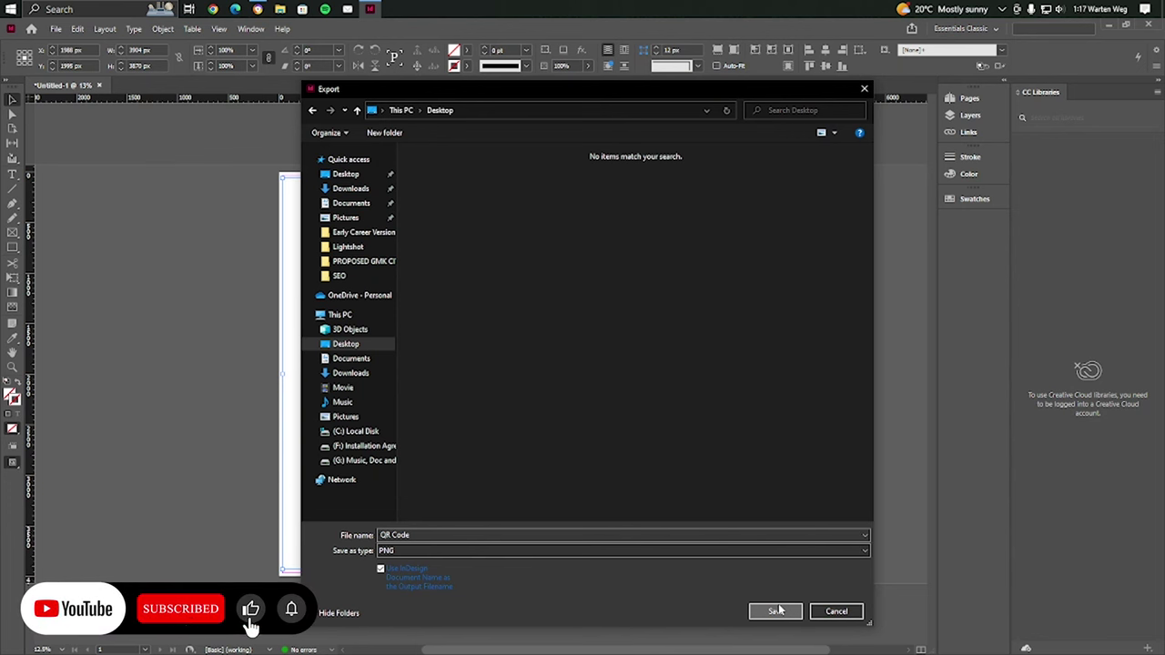
{"action": "left_click", "coordinate": [775, 610]}
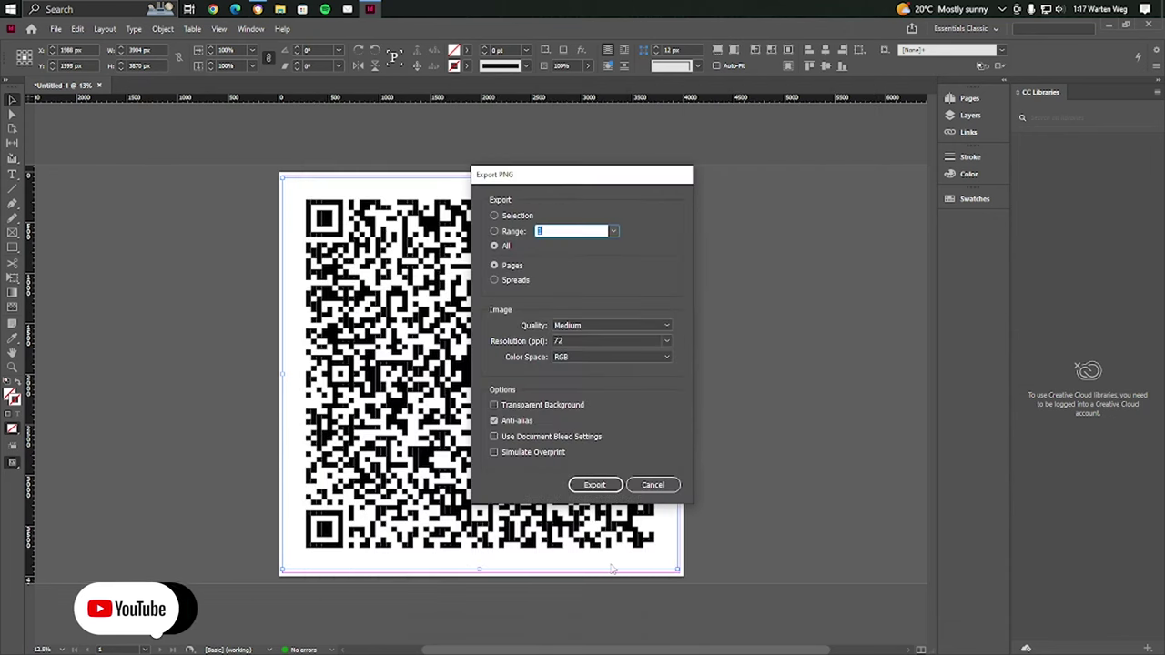
Set PNG resolution to 300 ppi and quality to Maximum, then export
{"action": "left_click", "coordinate": [665, 342]}
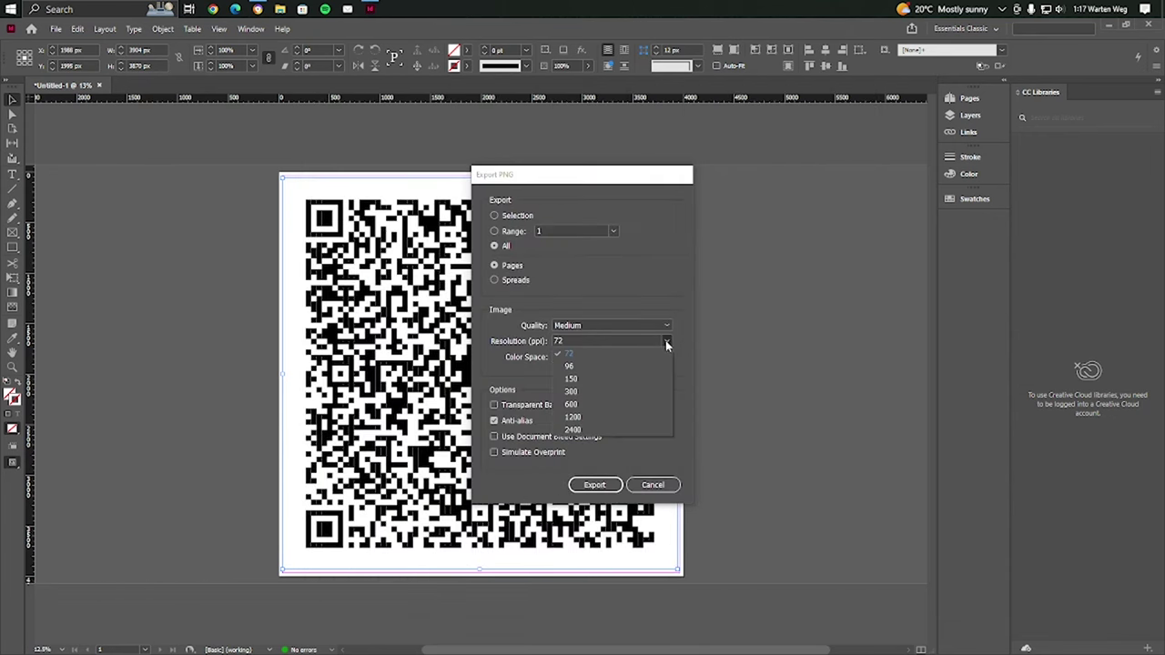
{"action": "left_click", "coordinate": [589, 392]}
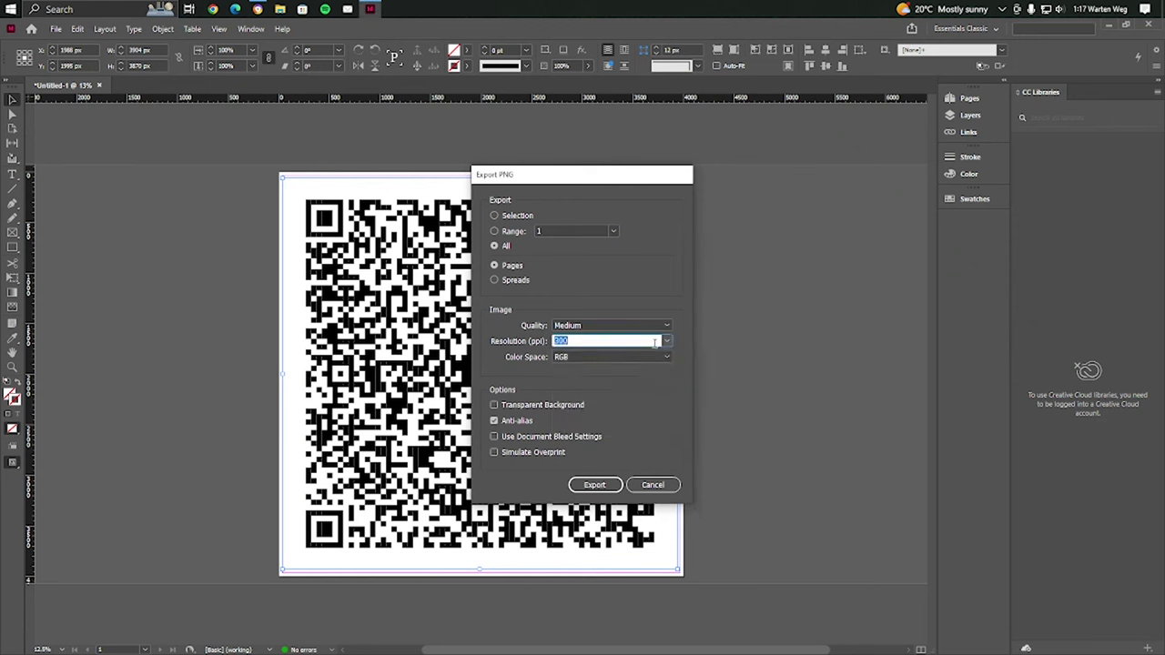
{"action": "left_click", "coordinate": [668, 325]}
{"action": "left_click", "coordinate": [596, 340]}
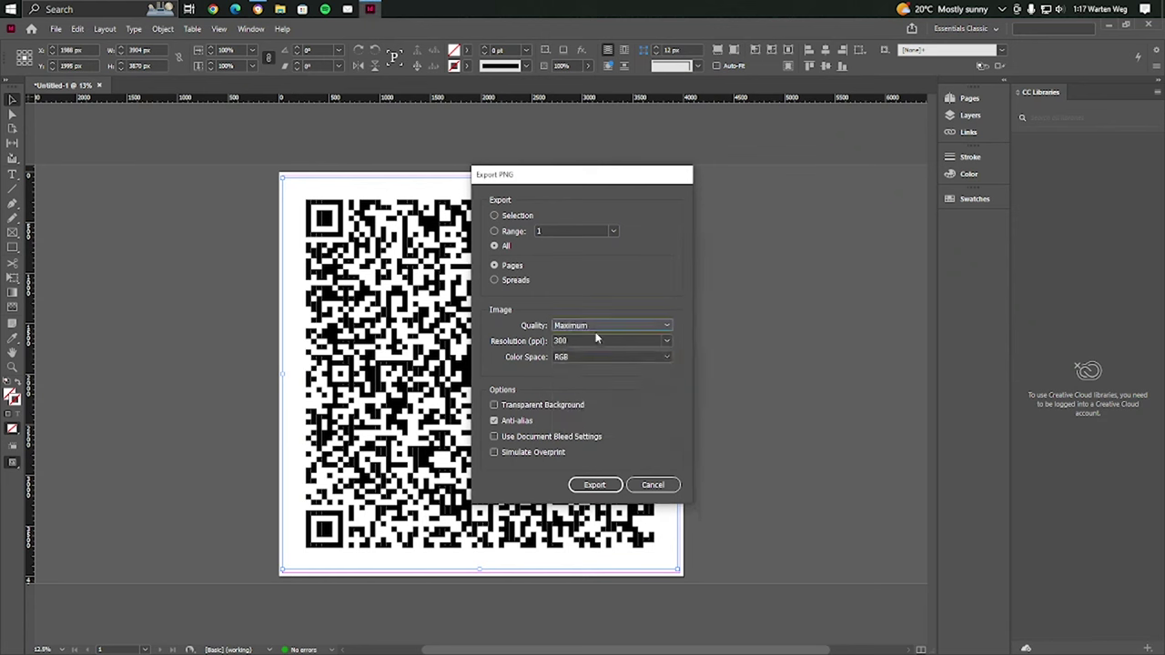
{"action": "left_click", "coordinate": [595, 484]}
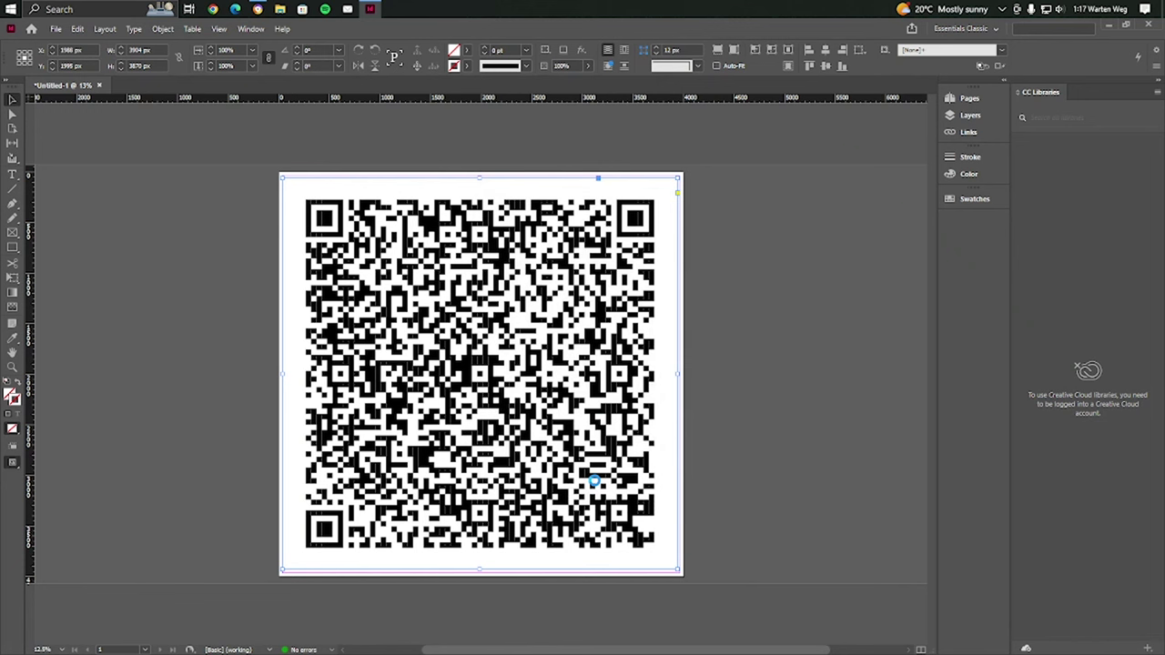